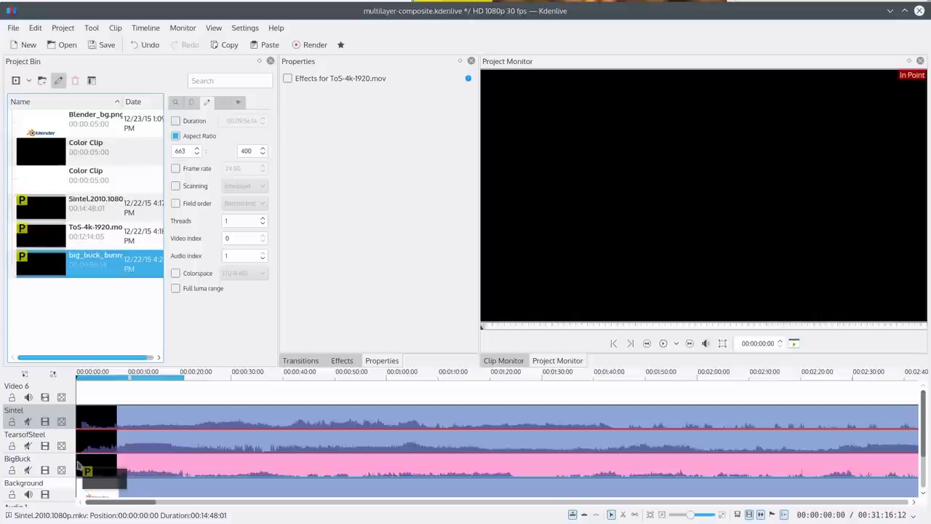
Trim about 25, 45 and 73 seconds off the starts of the Sintel, TearsofSteel and BigBuck clips, realigning them at the timeline's start.
click(82, 466)
drag(76, 415, 208, 416)
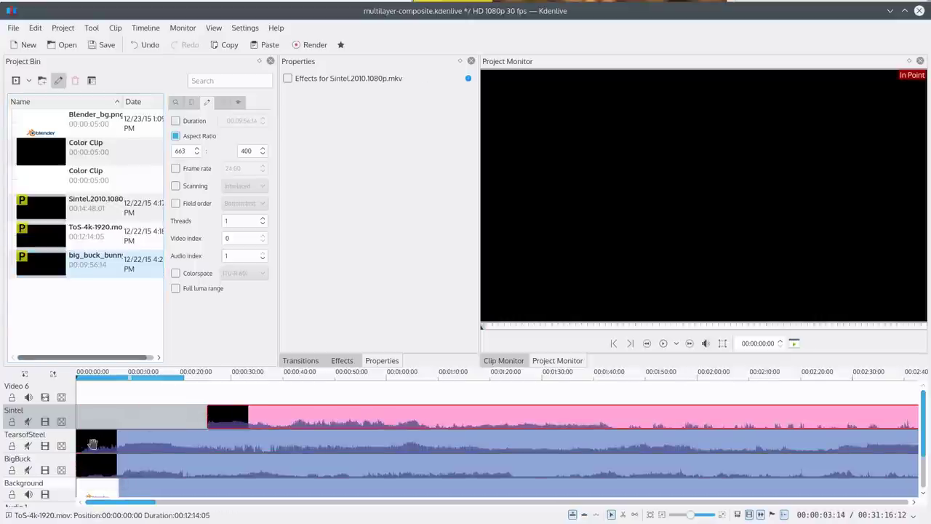
drag(91, 442, 311, 441)
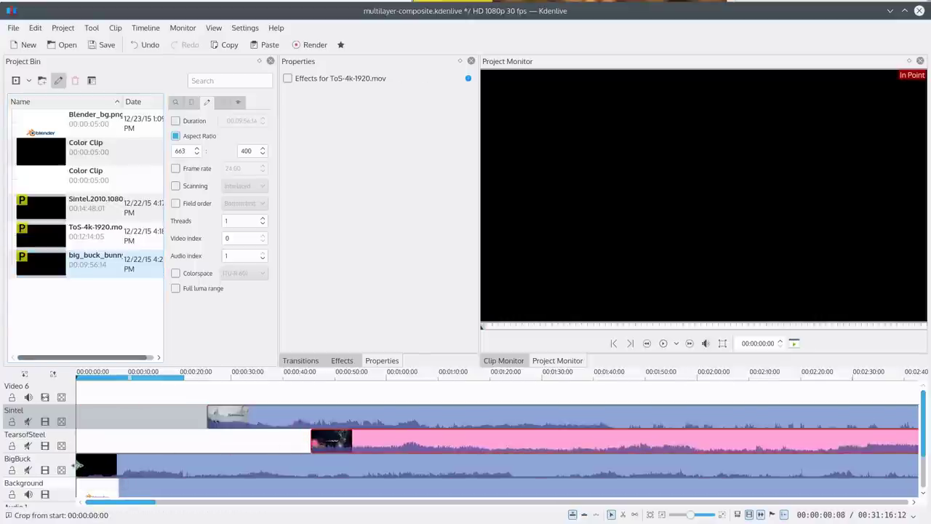
mouse_move(77, 459)
mouse_down()
mouse_move(455, 465)
mouse_move(75, 466)
mouse_up()
drag(312, 441, 76, 441)
drag(208, 416, 77, 416)
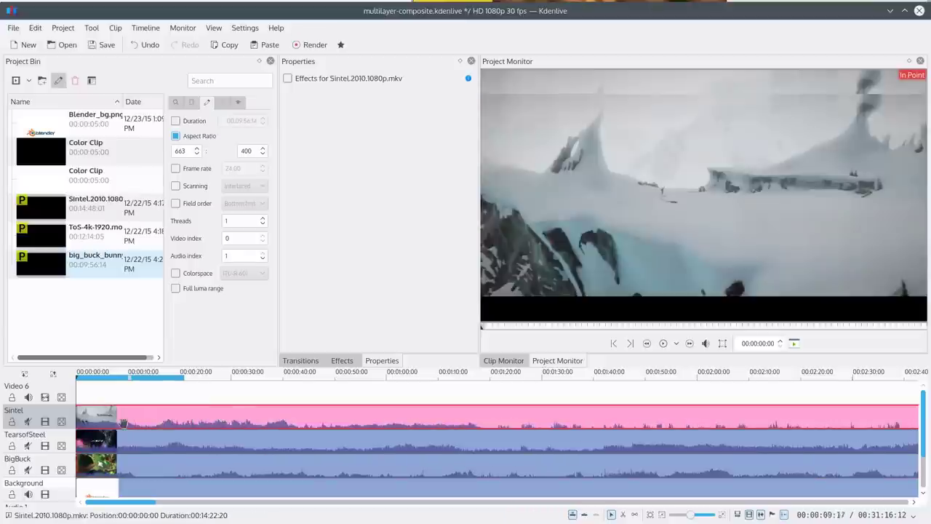
Trim the Sintel clip's start at 00:00:05:21 and align the clip with the timeline's start.
drag(83, 389, 98, 417)
click(80, 417)
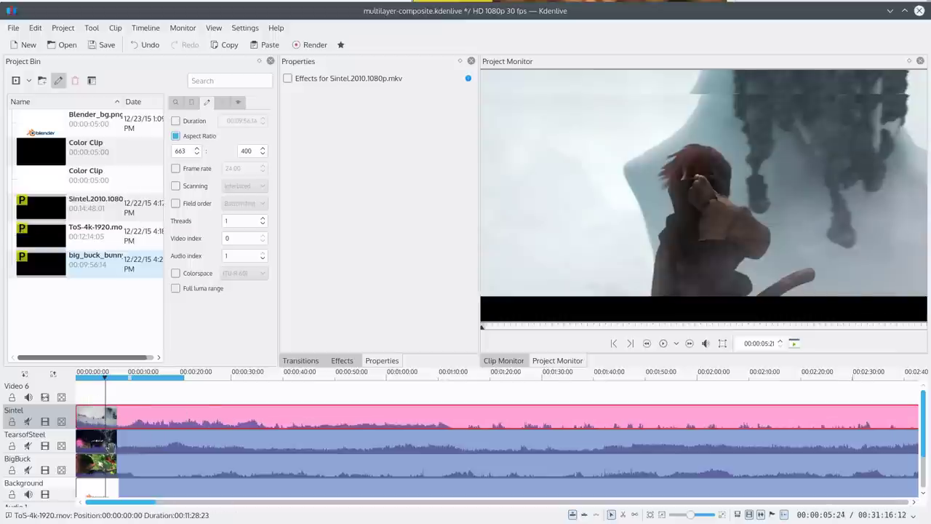
Trim the TearsofSteel clip's start at 00:02:59:20 and move the clip back to the timeline's start.
click(108, 447)
click(114, 397)
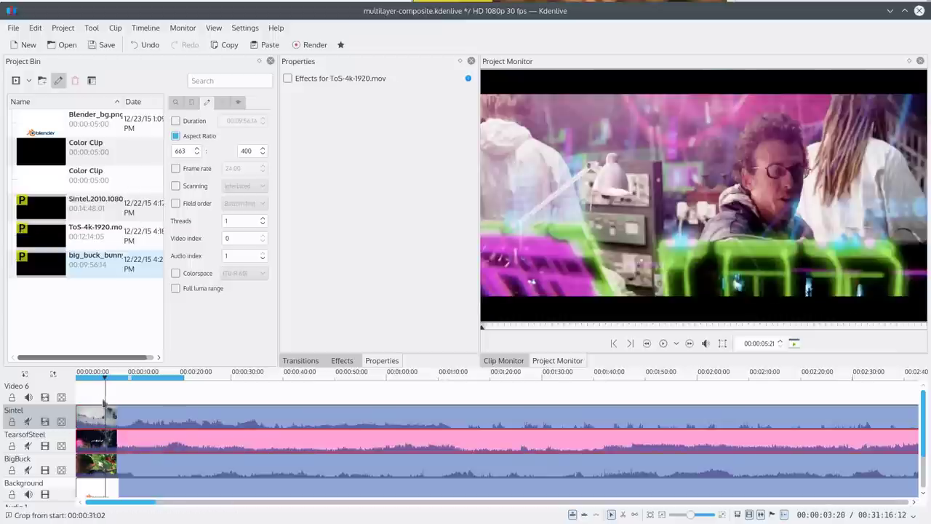
drag(114, 397, 842, 426)
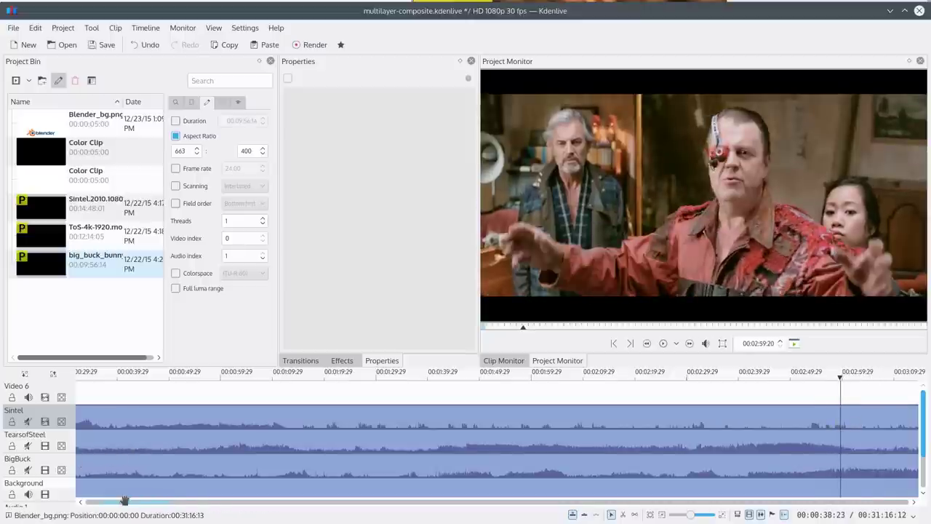
drag(124, 500, 112, 501)
scroll(164, 443, down, 3)
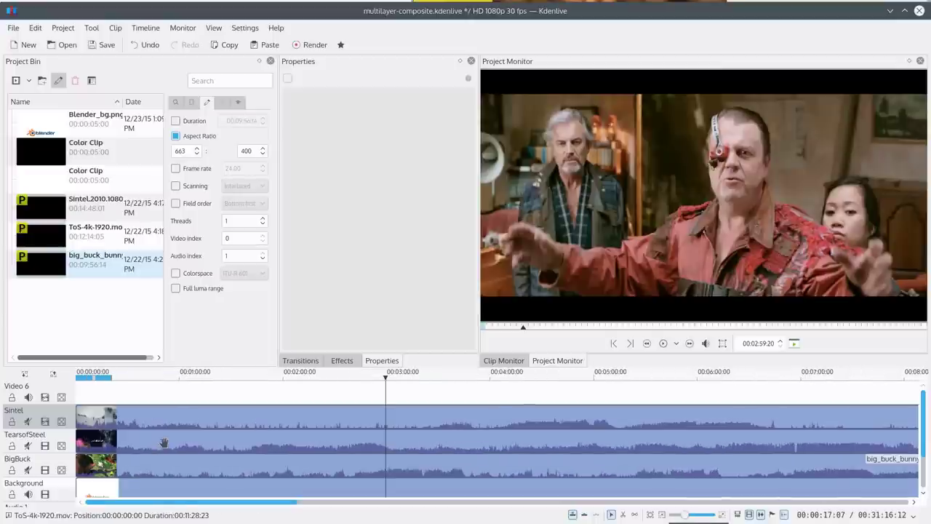
drag(77, 442, 386, 441)
drag(452, 441, 142, 441)
Hide the TearsofSteel track's video and trim the first 8 frames off the BigBuck clip, keeping it at the timeline's start.
click(119, 466)
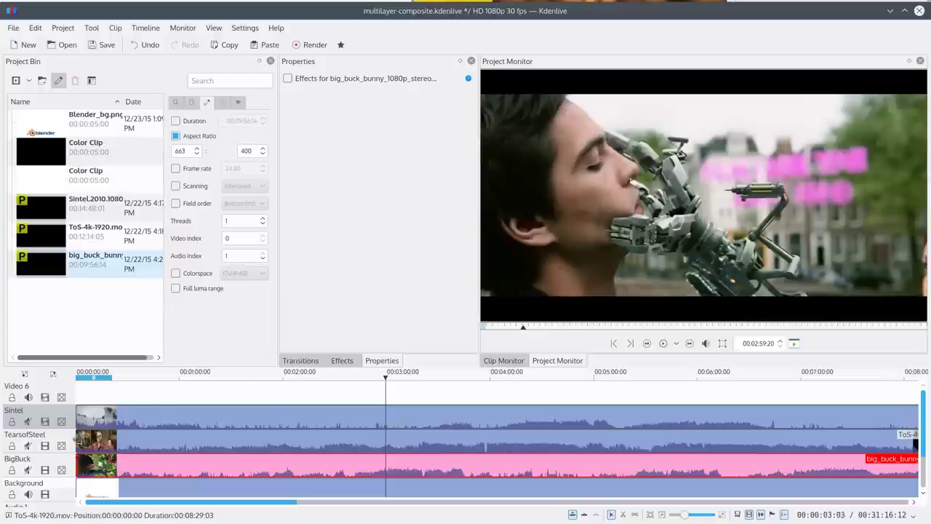
click(47, 414)
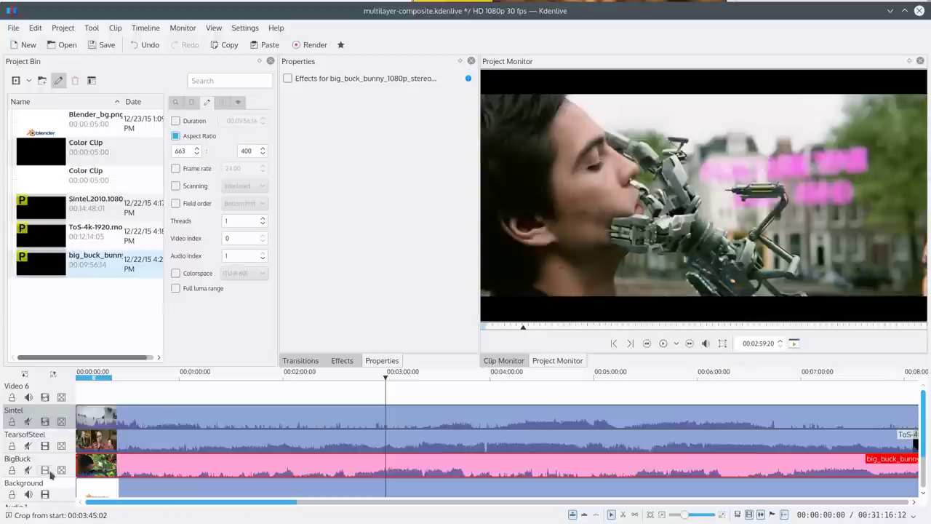
click(45, 422)
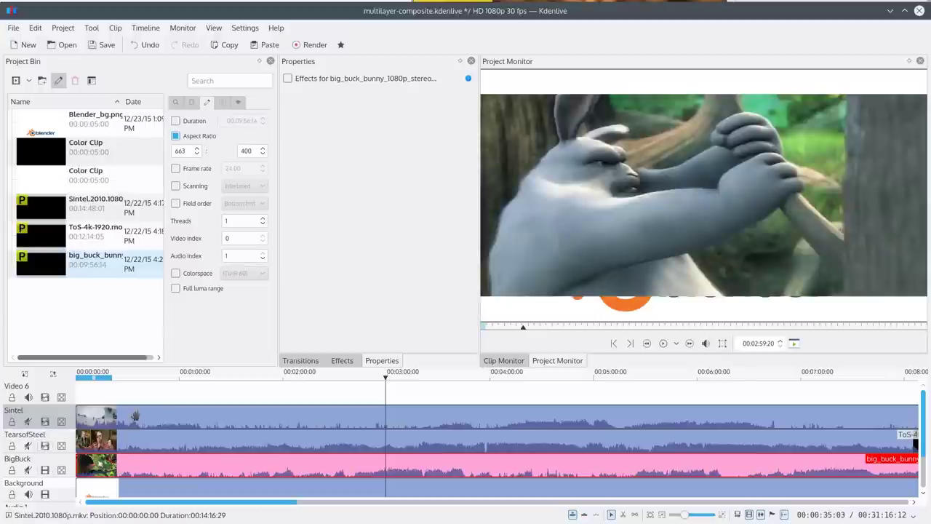
drag(114, 389, 78, 396)
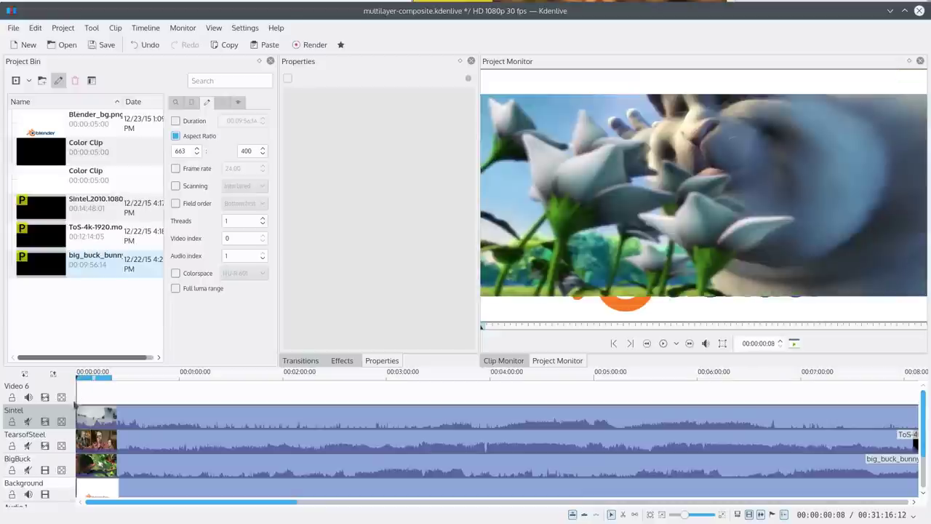
click(76, 464)
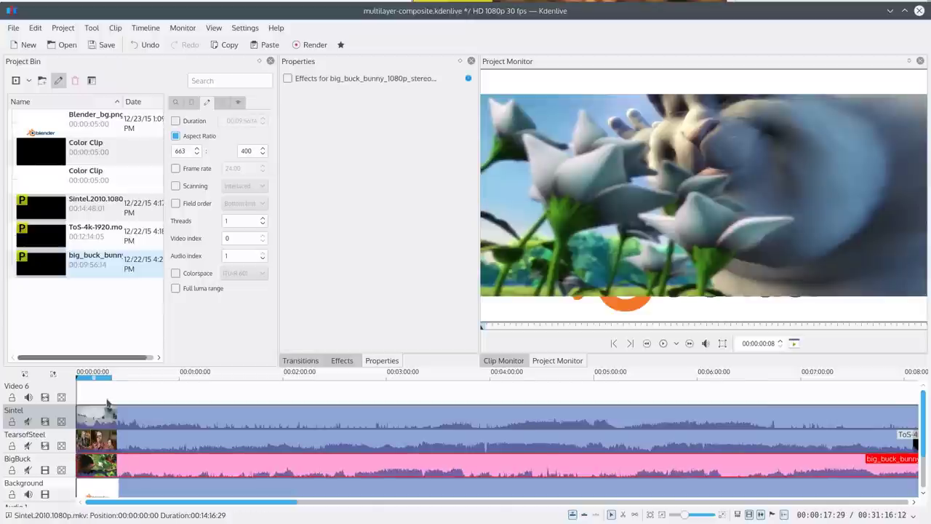
scroll(95, 466, up, 3)
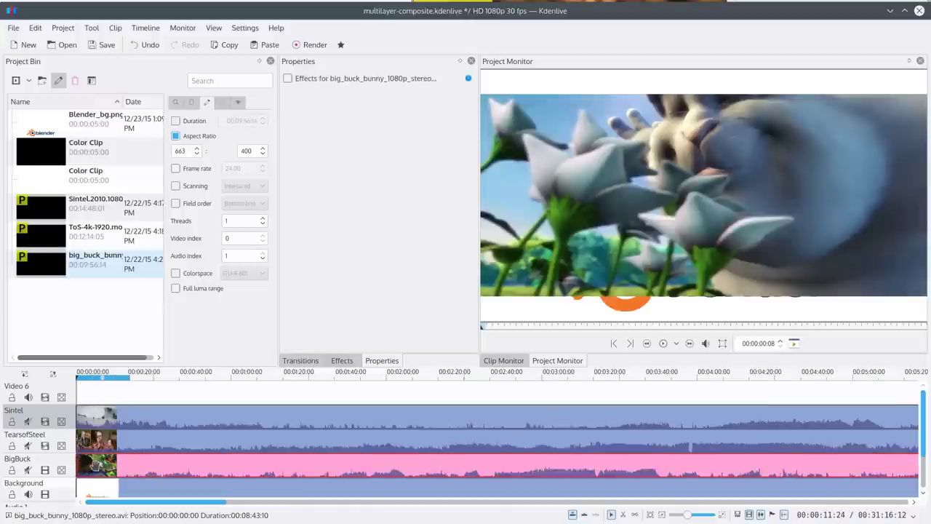
scroll(95, 466, up, 4)
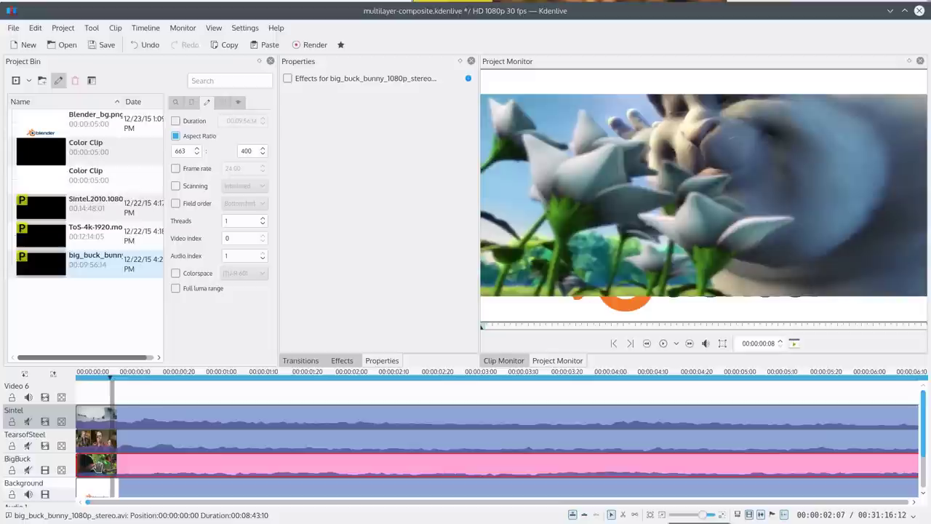
mouse_move(77, 466)
mouse_down()
mouse_move(106, 467)
mouse_move(82, 467)
mouse_up()
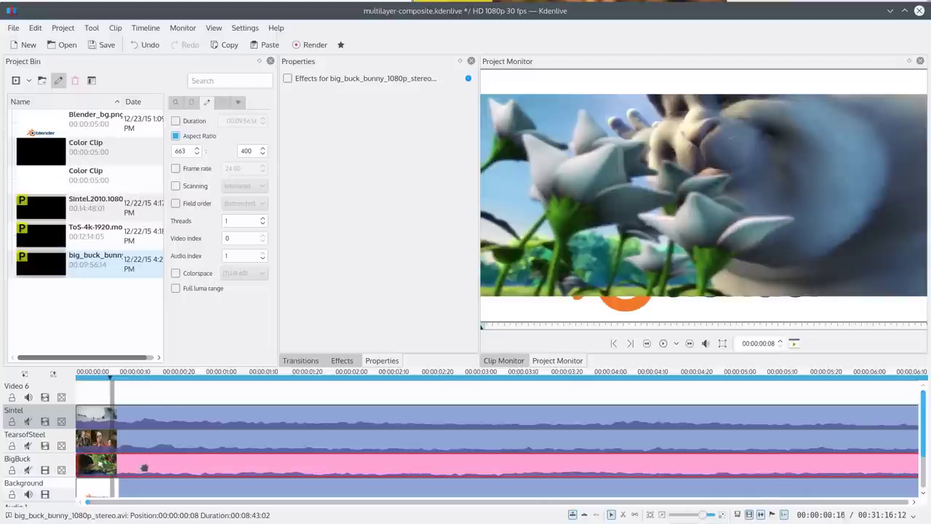
Return the playhead to the timeline's start and show the video of the TearsofSteel and Sintel tracks again.
click(105, 393)
click(45, 422)
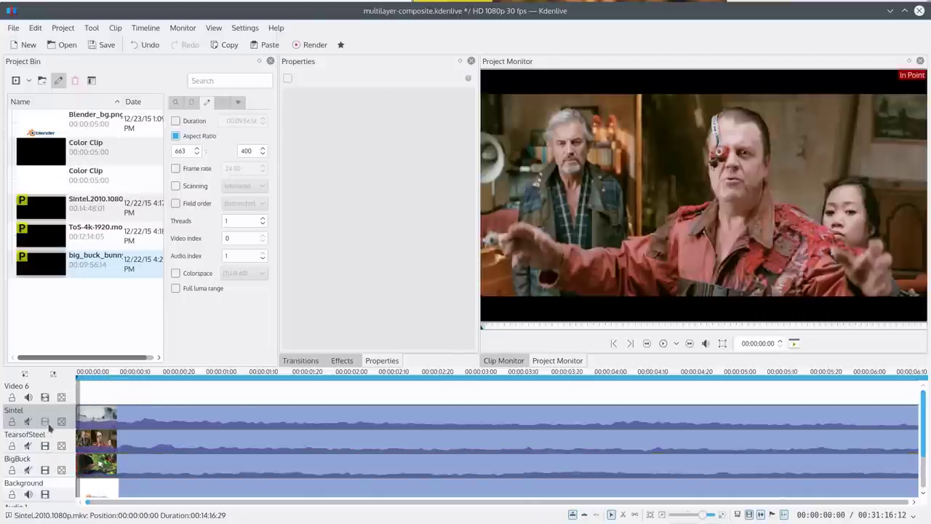
click(45, 423)
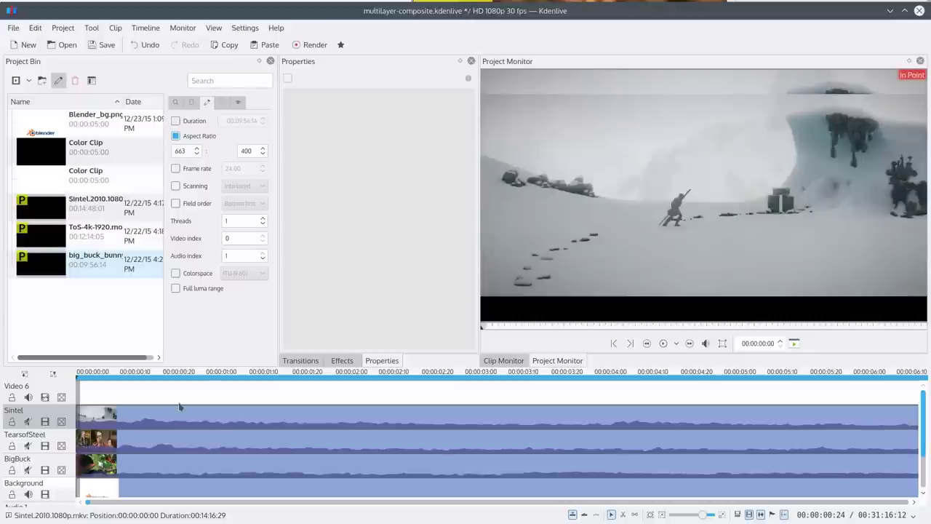
Add an Affine transition to the Sintel clip and composite it onto the Background track.
click(124, 423)
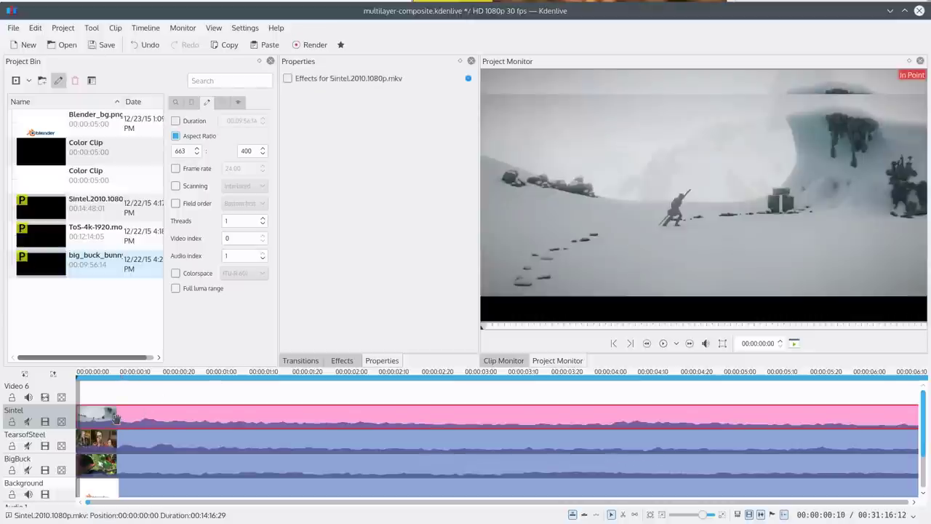
right_click(106, 419)
mouse_move(175, 521)
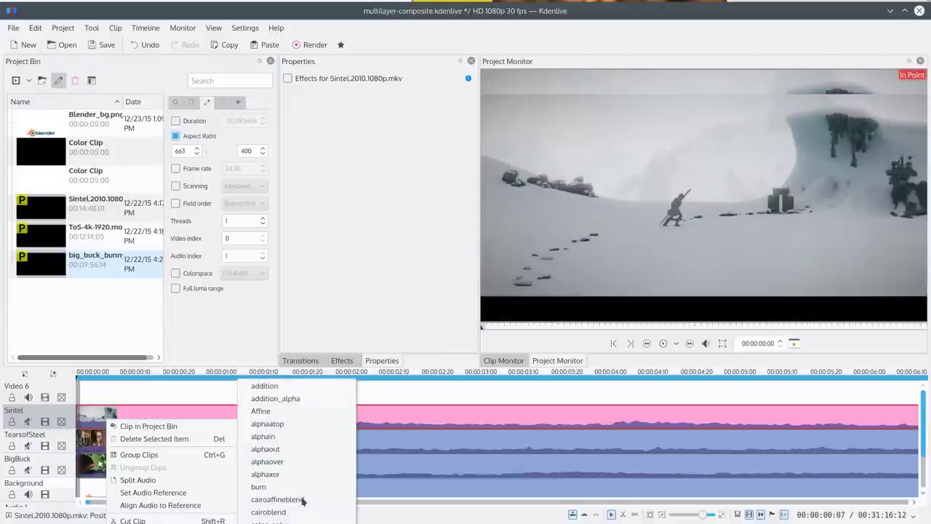
click(277, 411)
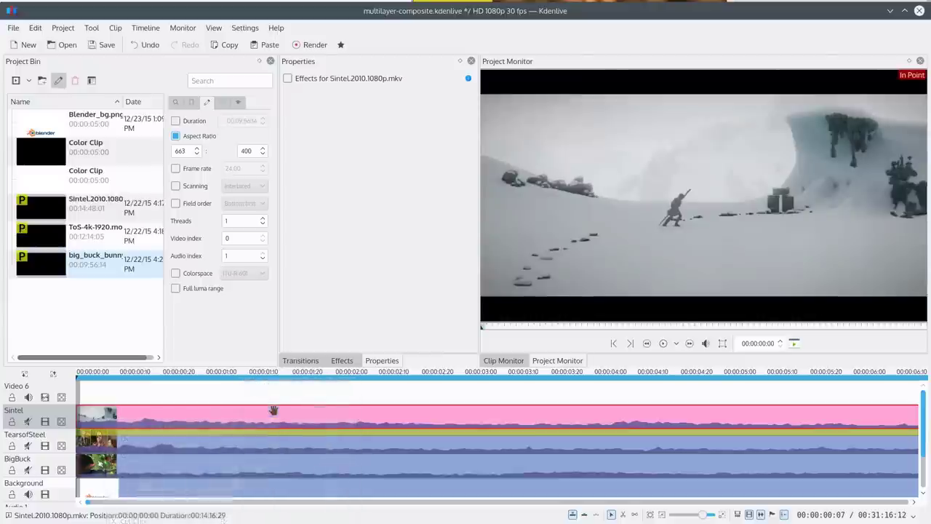
click(160, 430)
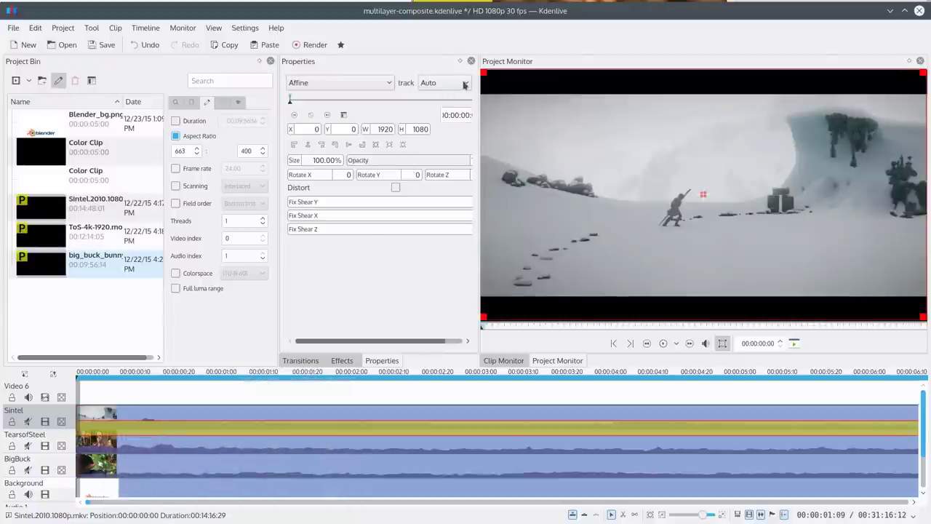
click(465, 85)
click(454, 136)
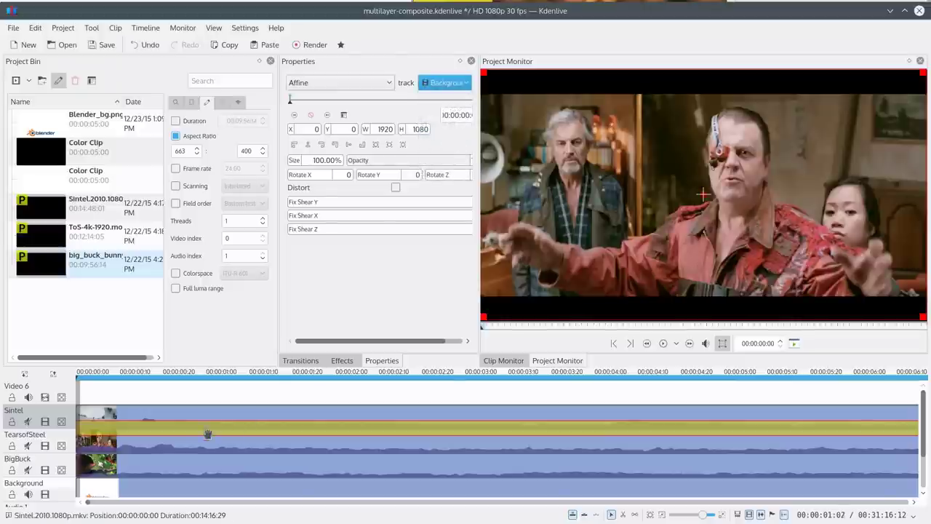
Add an Affine transition to the TearsofSteel clip with Background as its target track.
right_click(153, 445)
mouse_move(218, 521)
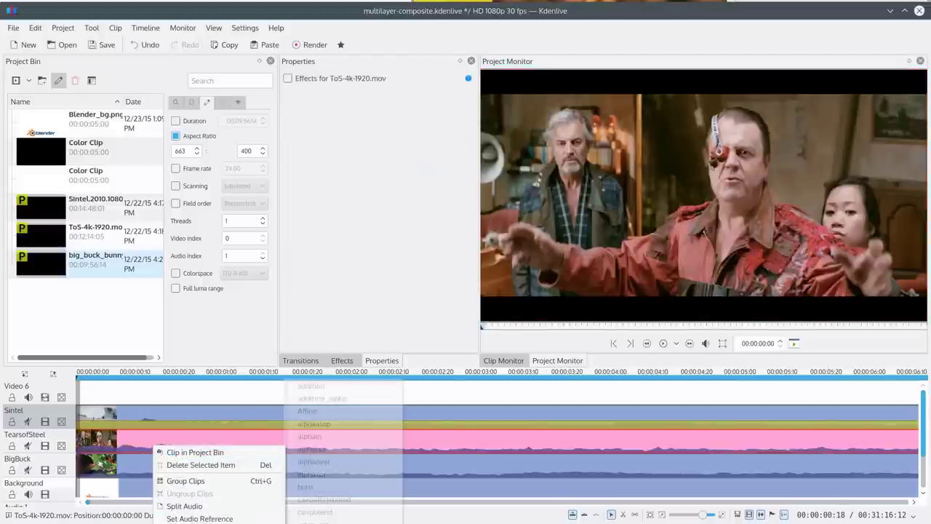
click(322, 413)
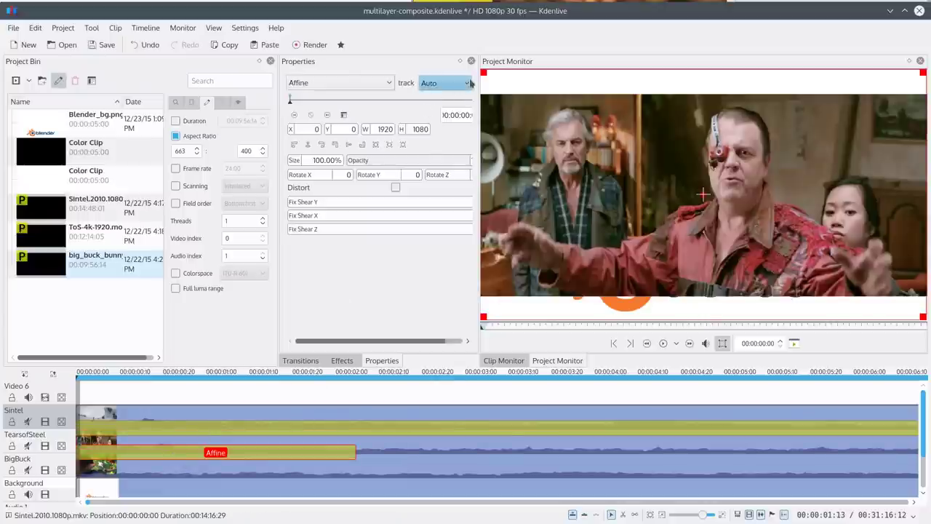
click(468, 85)
click(448, 123)
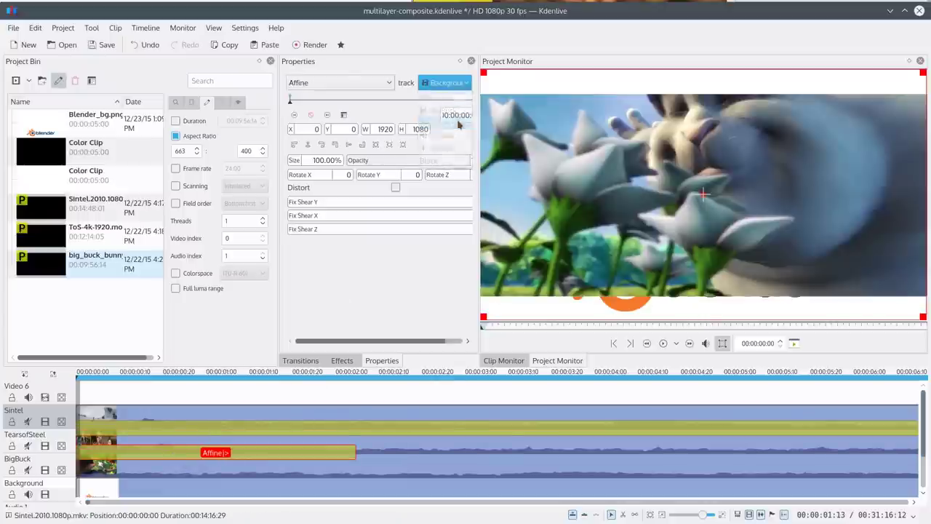
Add an Affine transition to the BigBuck clip and set its track to Background.
click(137, 471)
right_click(132, 472)
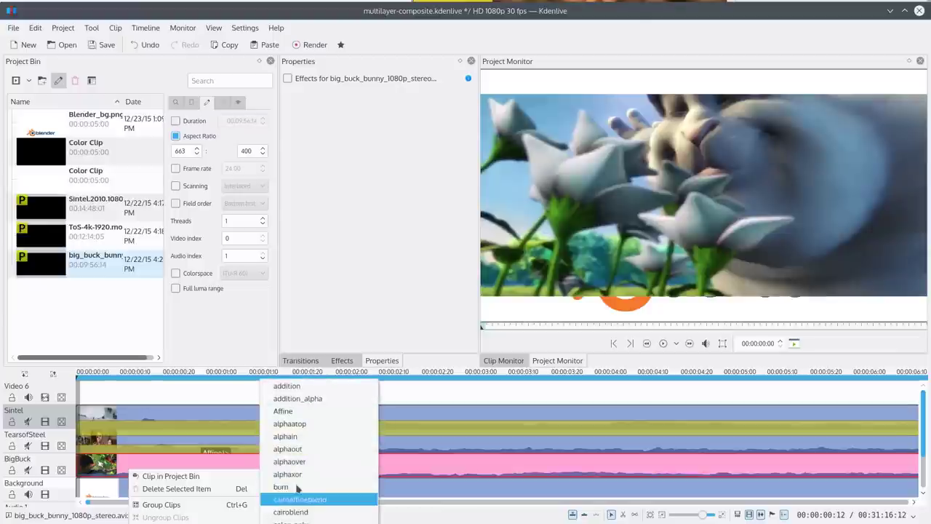
click(287, 410)
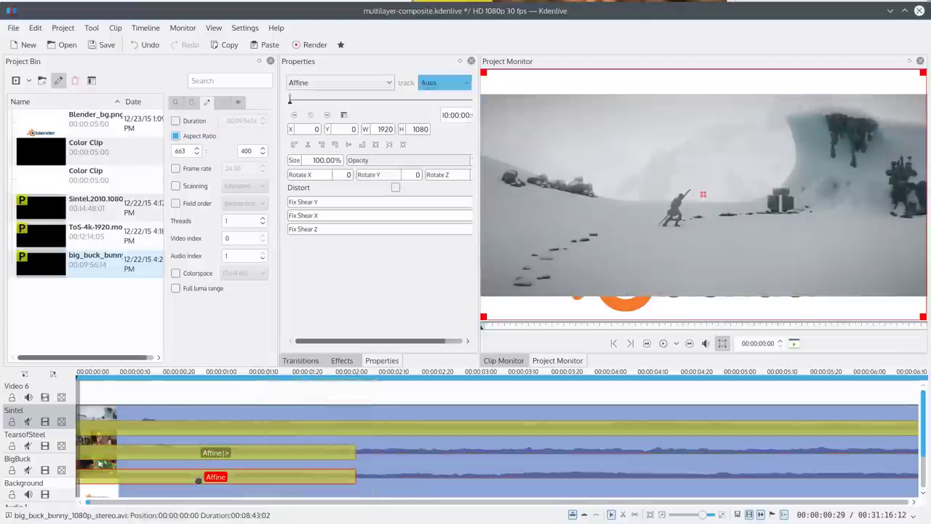
click(447, 82)
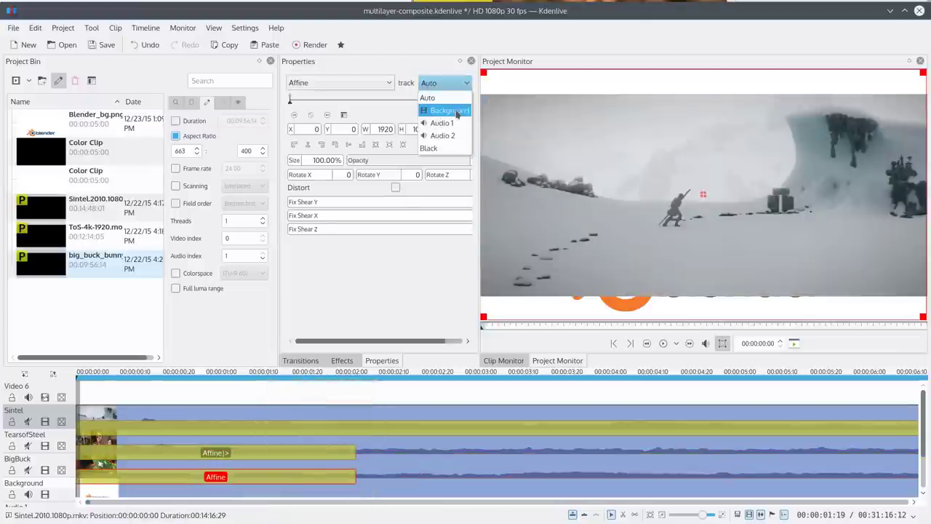
click(442, 95)
Lengthen the Affine transitions of the TearsofSteel and BigBuck clips to about 50 seconds each.
scroll(349, 460, down, 5)
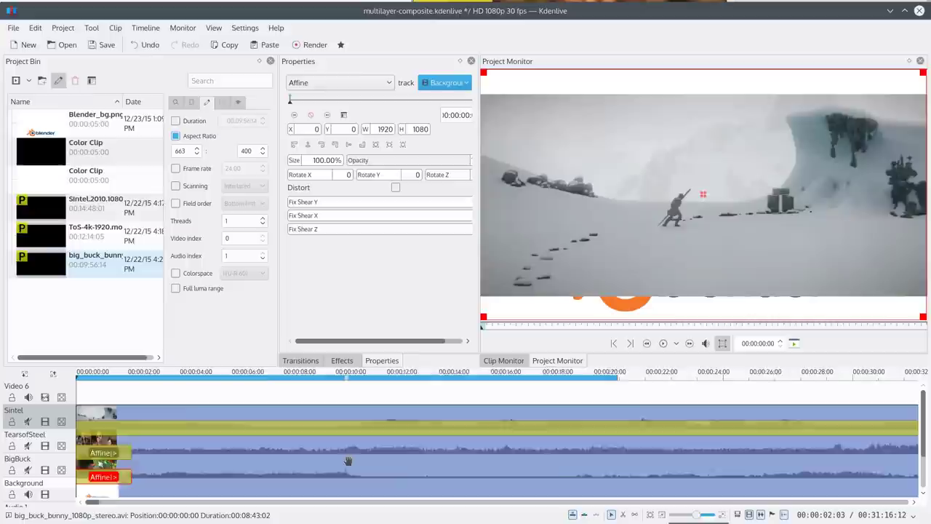
drag(116, 453, 644, 452)
drag(117, 476, 644, 477)
scroll(214, 431, down, 3)
scroll(214, 431, down, 3)
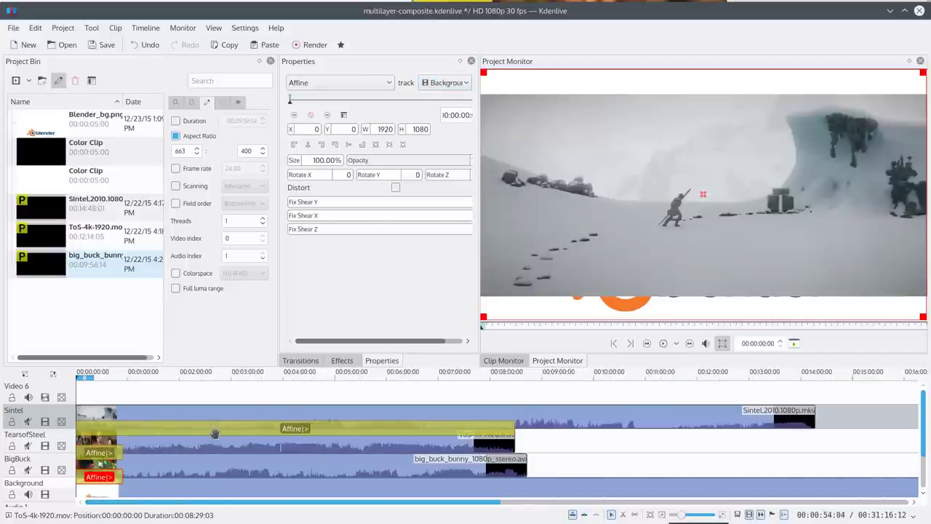
Return the playhead to the timeline's start and add the Alpha shapes effect to the Sintel clip.
click(89, 395)
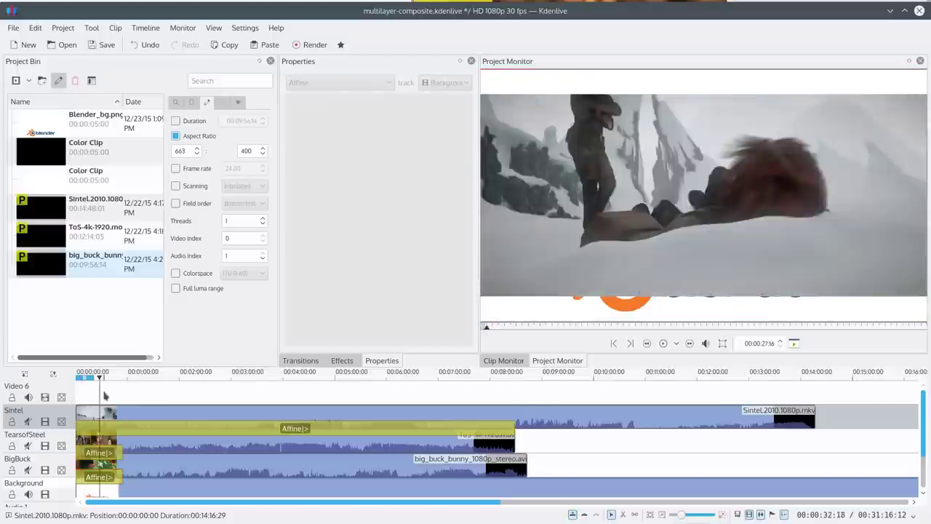
key(Home)
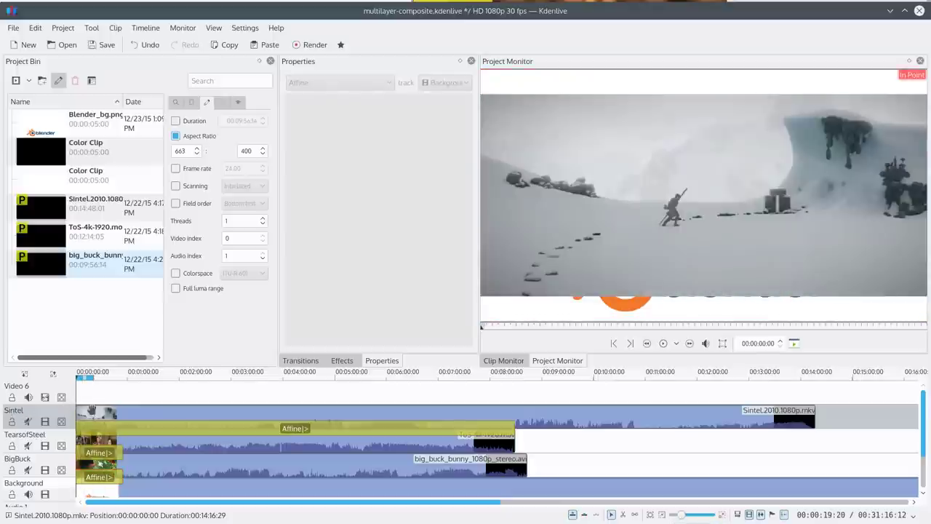
click(91, 412)
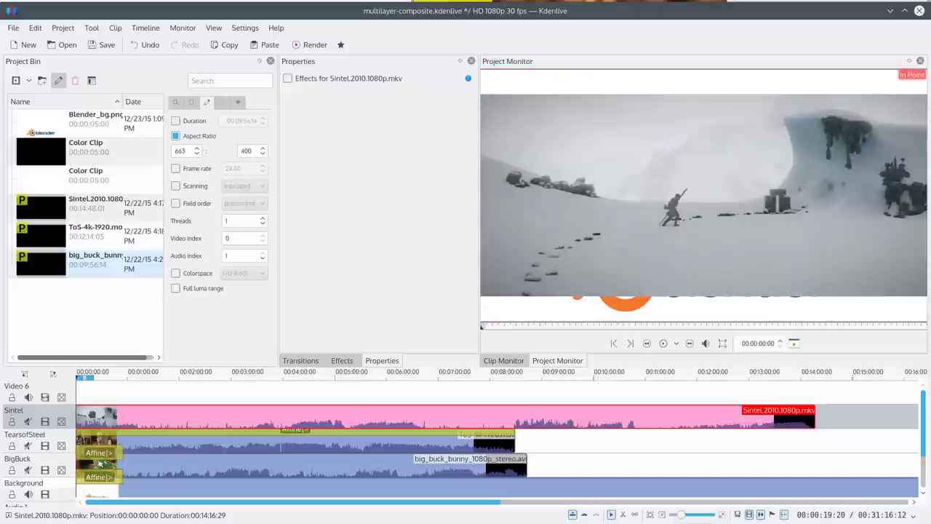
right_click(108, 415)
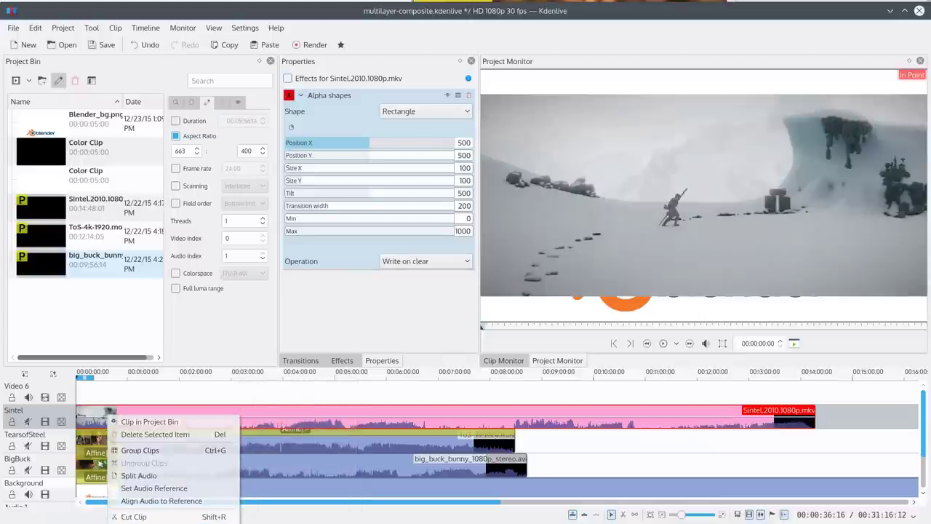
key(Escape)
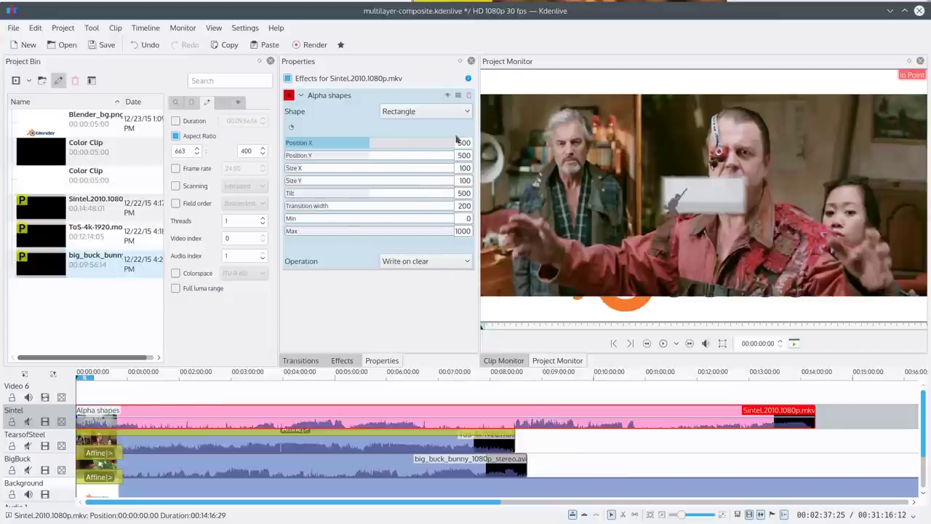
Set the Sintel clip's Alpha shapes operation to Min and its transition width to 0.
click(463, 262)
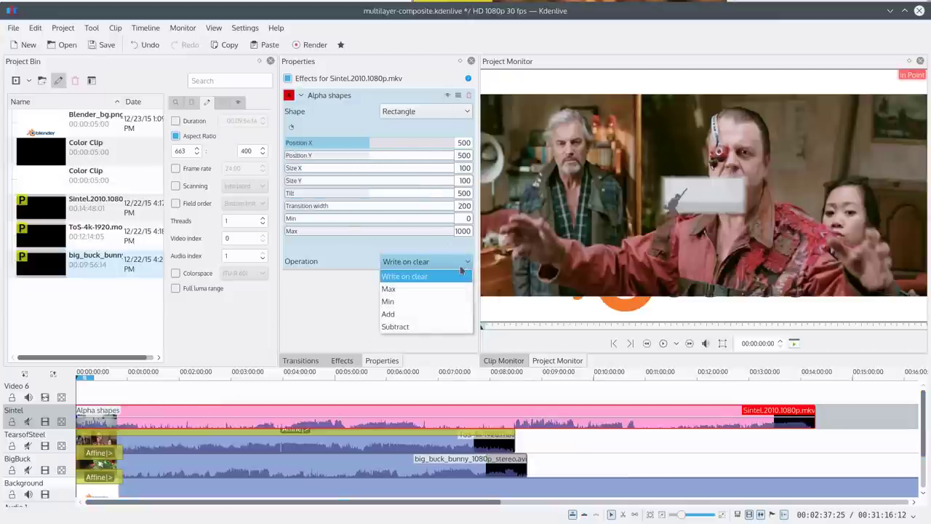
click(408, 308)
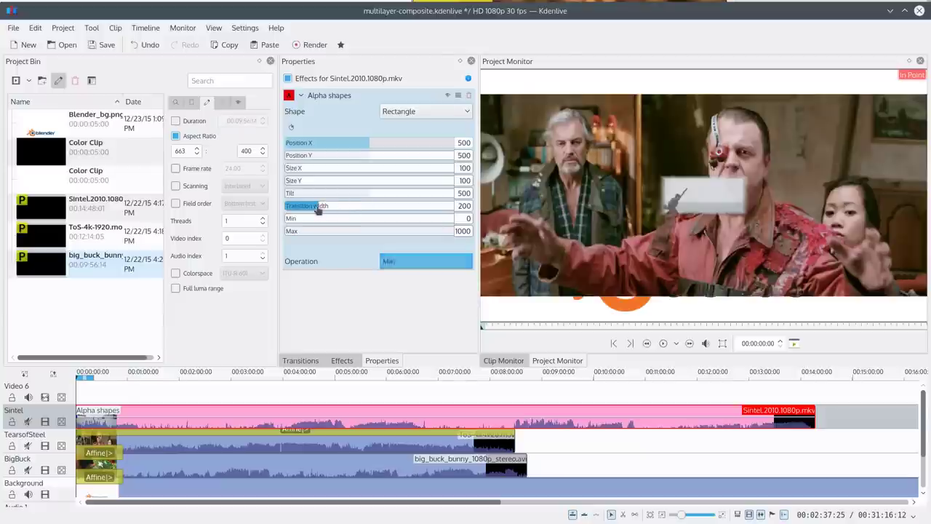
drag(322, 209, 246, 211)
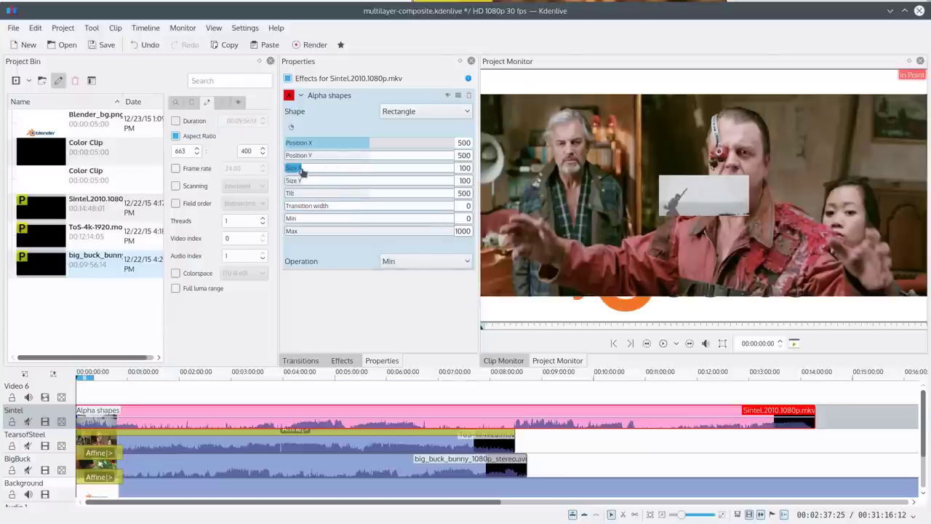
Reshape the Sintel clip's alpha rectangle to Size X 57 and Size Y 272, with Position Y at 410.
drag(301, 170, 294, 170)
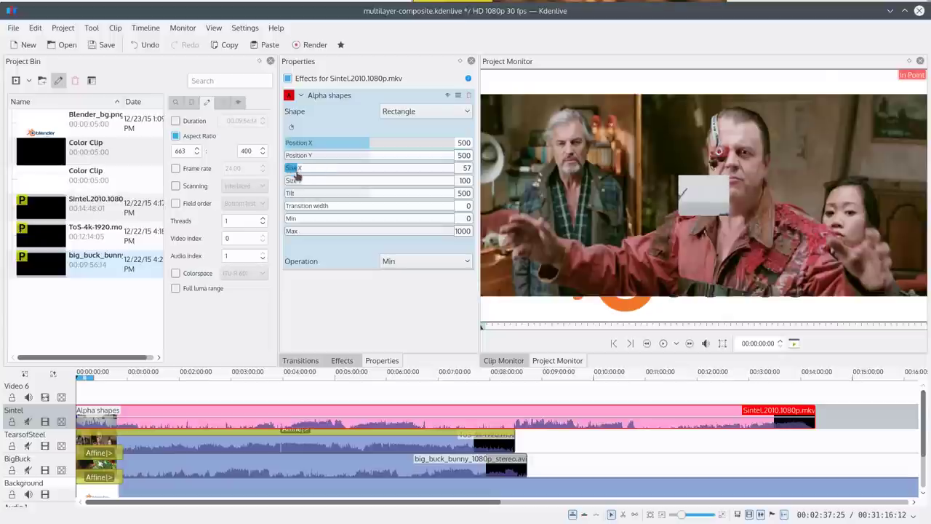
drag(306, 185, 327, 185)
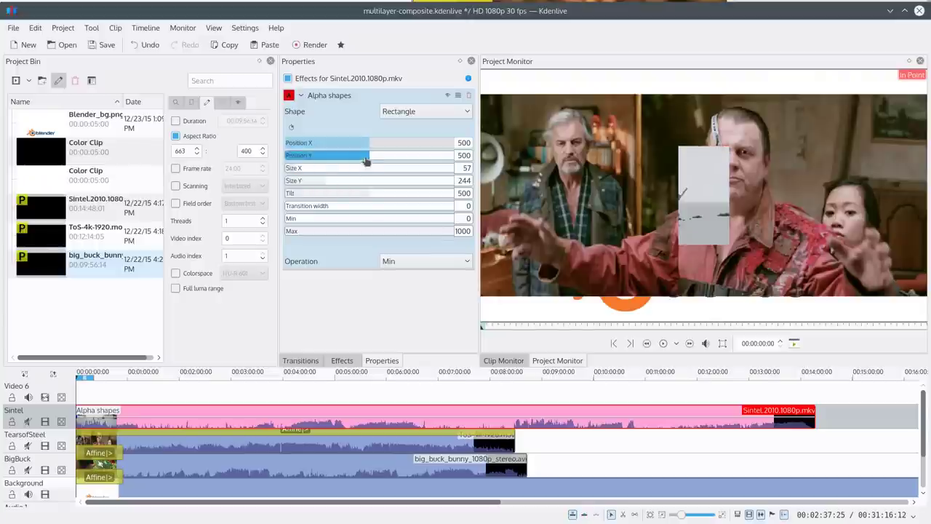
drag(376, 160, 355, 156)
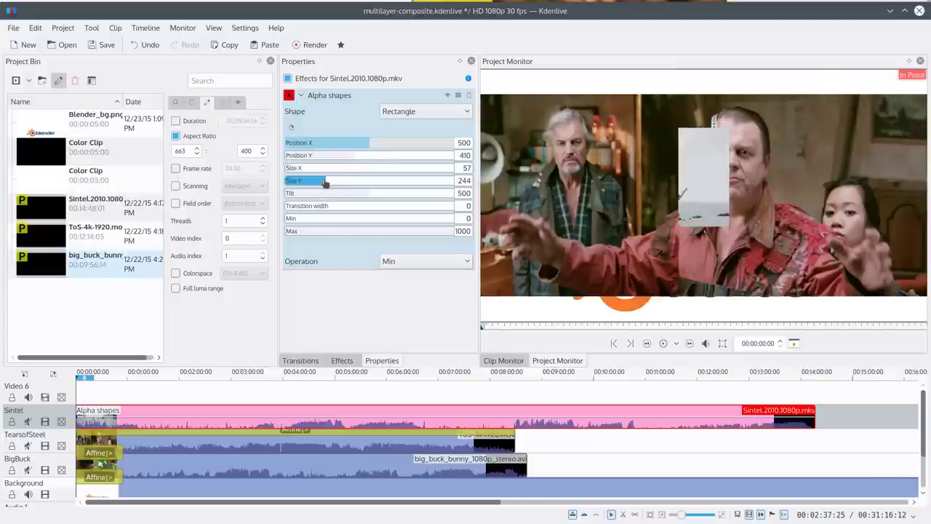
drag(330, 184, 331, 184)
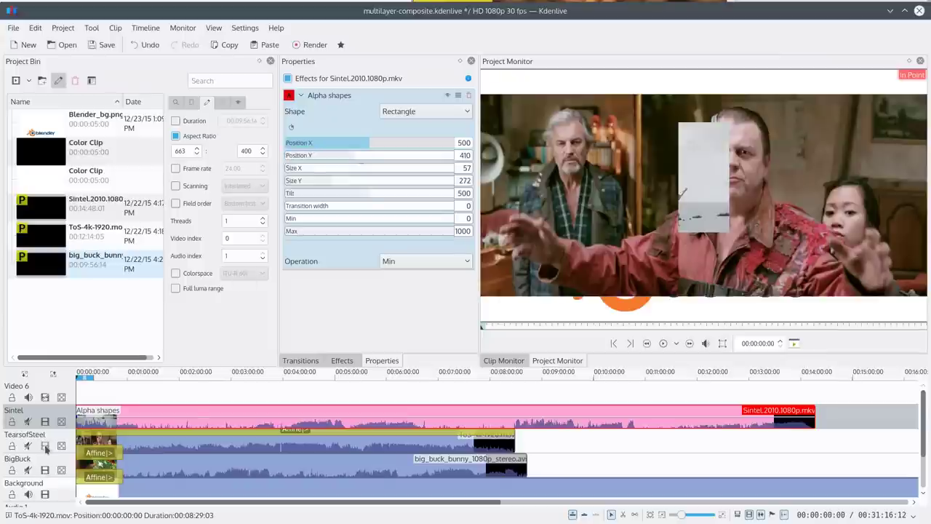
Hide the TearsofSteel and BigBuck video, and move Sintel's alpha rectangle to Position X 315 and Position Y 315.
click(44, 469)
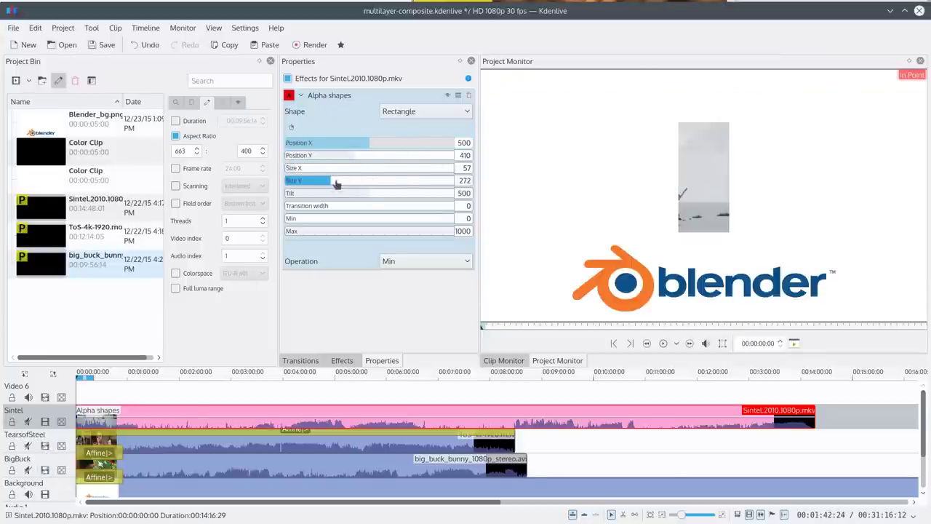
click(357, 158)
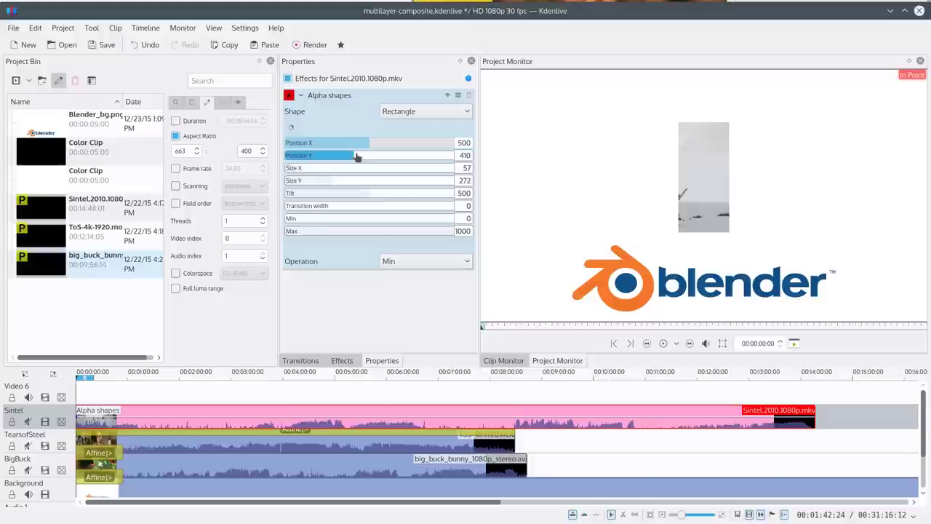
mouse_move(356, 160)
mouse_down()
mouse_move(329, 161)
mouse_move(338, 159)
mouse_up()
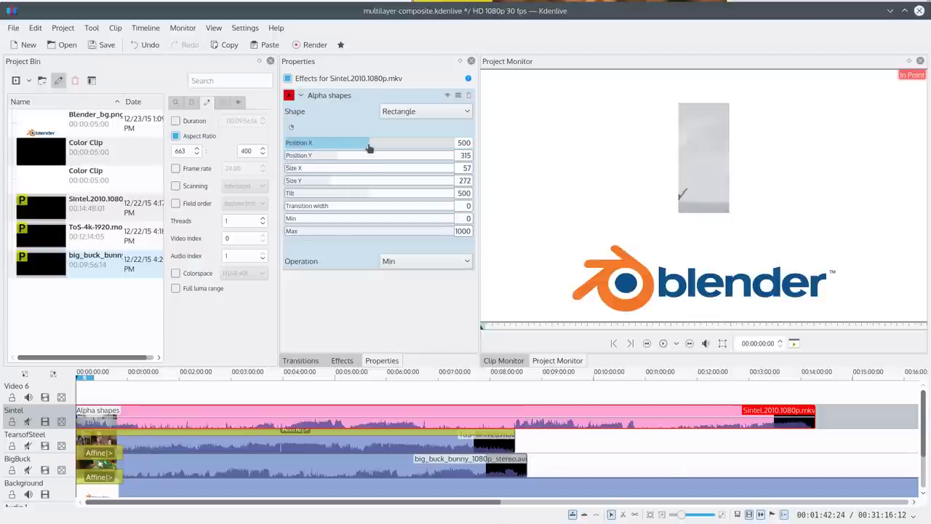
drag(370, 146, 338, 151)
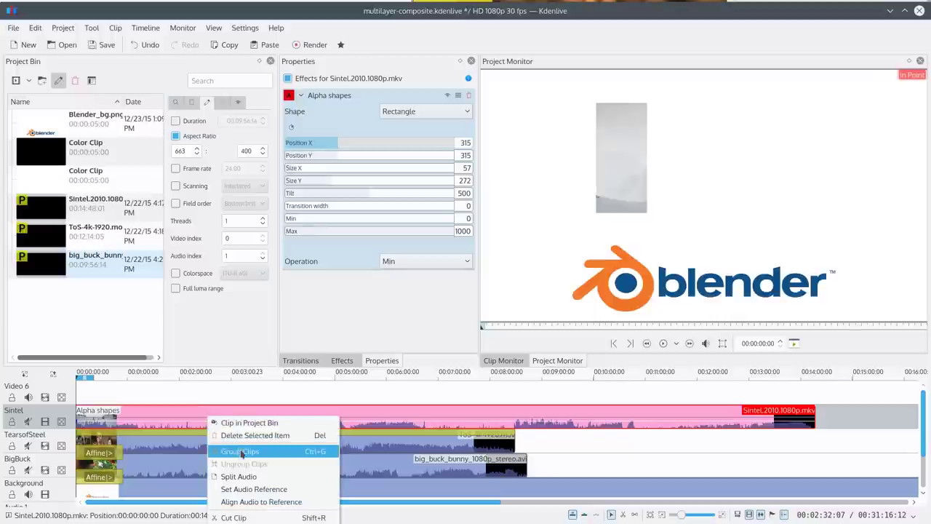
Paste the Sintel clip's Alpha shapes effect onto the ToS-4k-1920.mov and big_buck_bunny clips.
click(172, 446)
right_click(173, 446)
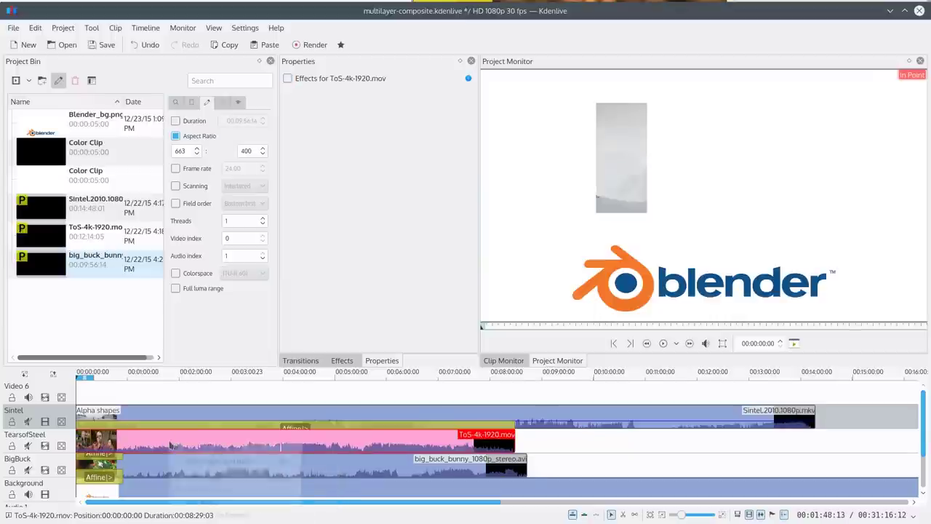
click(191, 470)
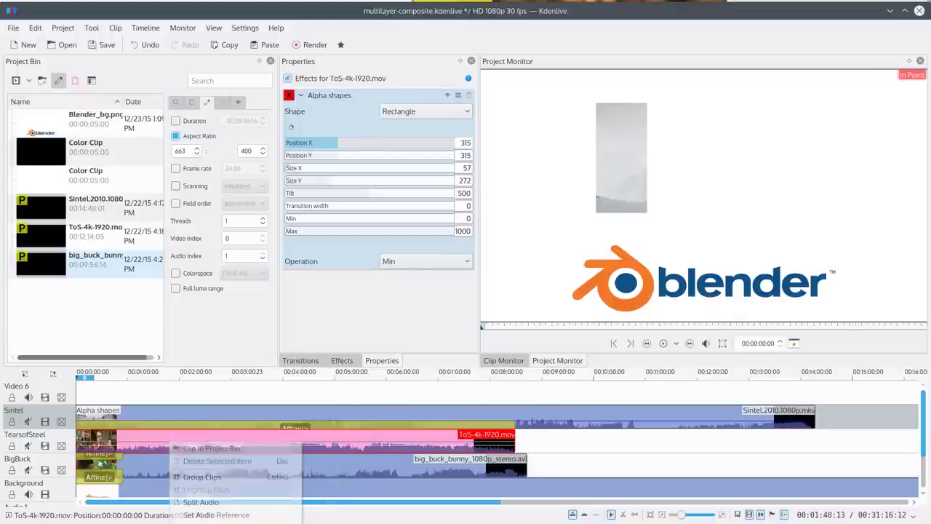
click(176, 464)
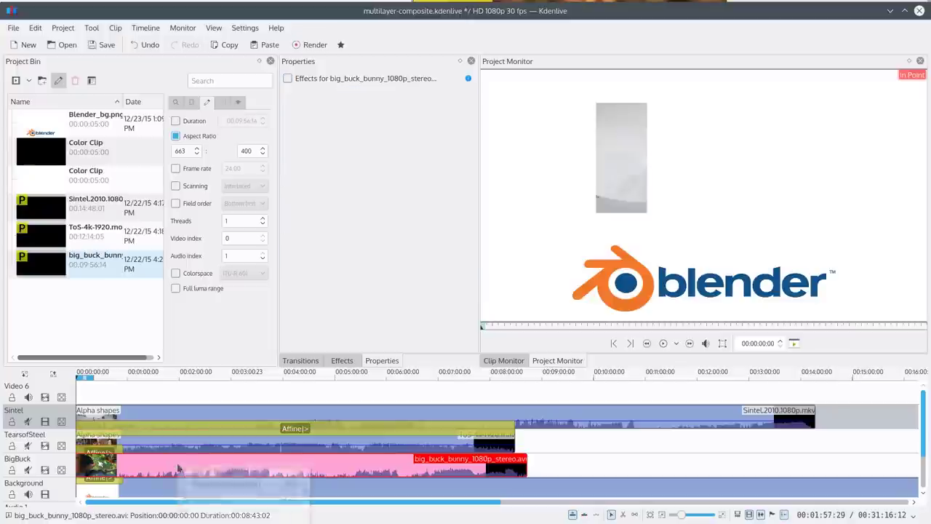
right_click(176, 463)
click(192, 472)
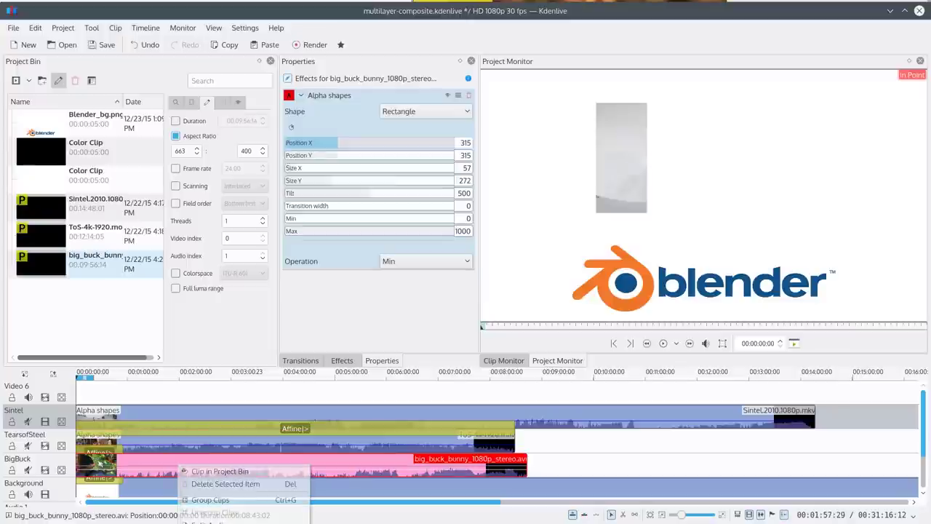
With the Sintel video hidden and TearsofSteel shown, set the TearsofSteel clip's Alpha shapes Position X to 501.
click(132, 436)
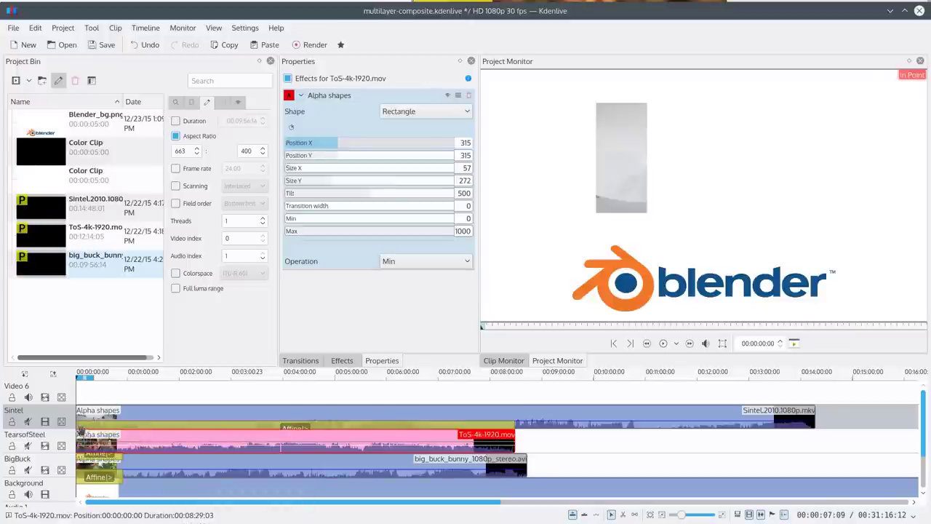
click(45, 421)
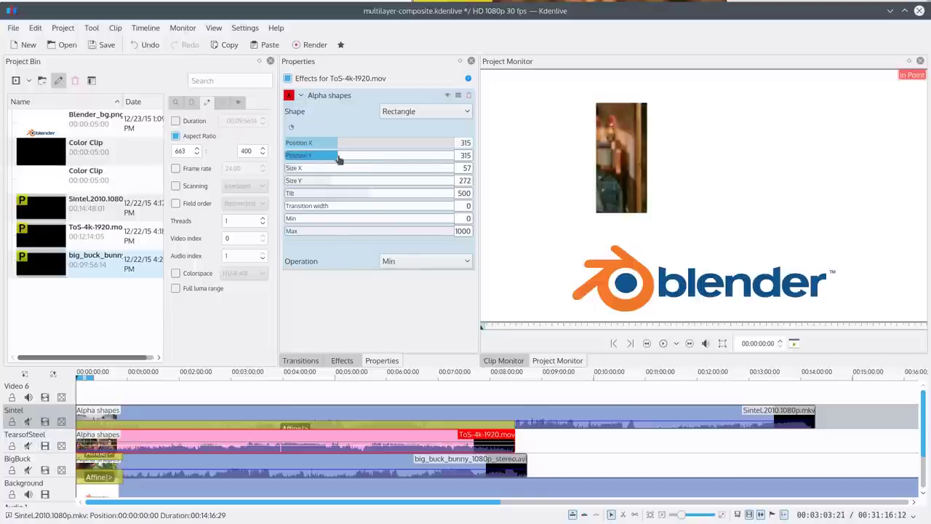
drag(338, 143, 369, 147)
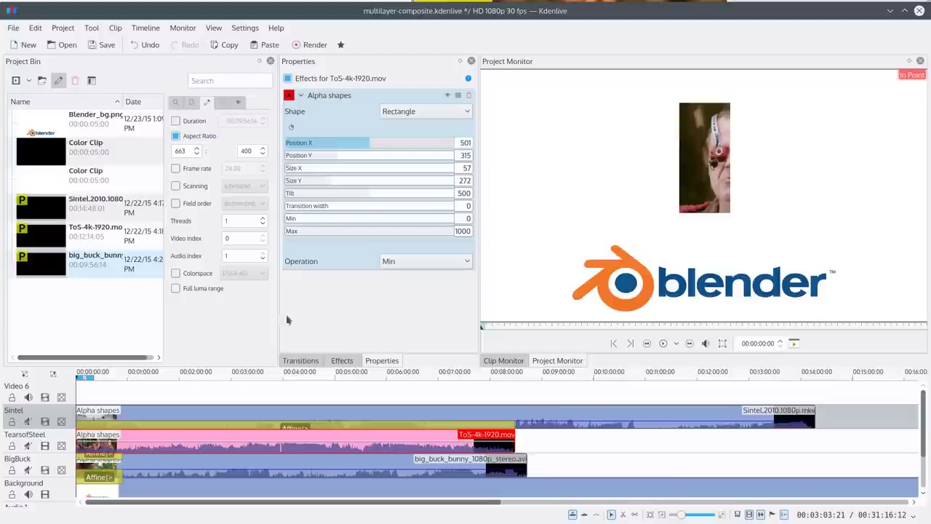
Set the big_buck_bunny clip's Alpha shapes Position X to 685 and show the Sintel track's video again.
click(181, 465)
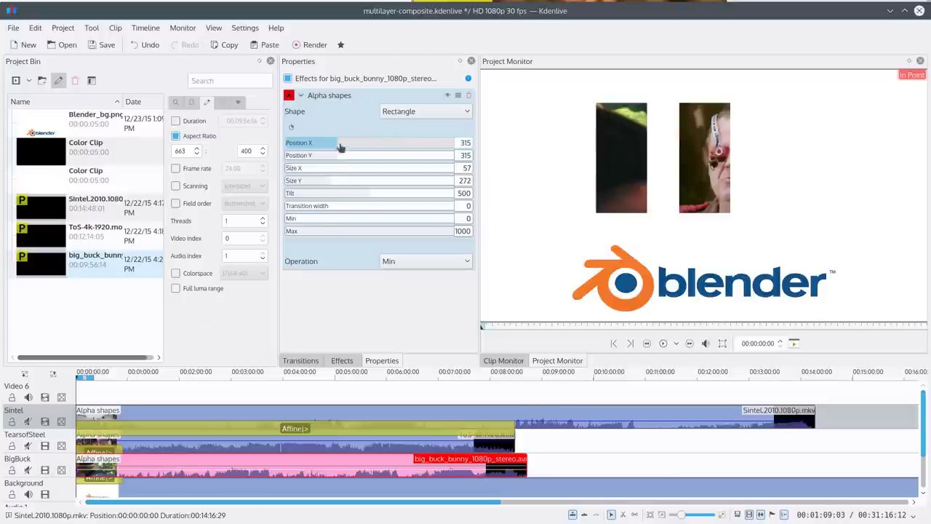
drag(340, 147, 401, 136)
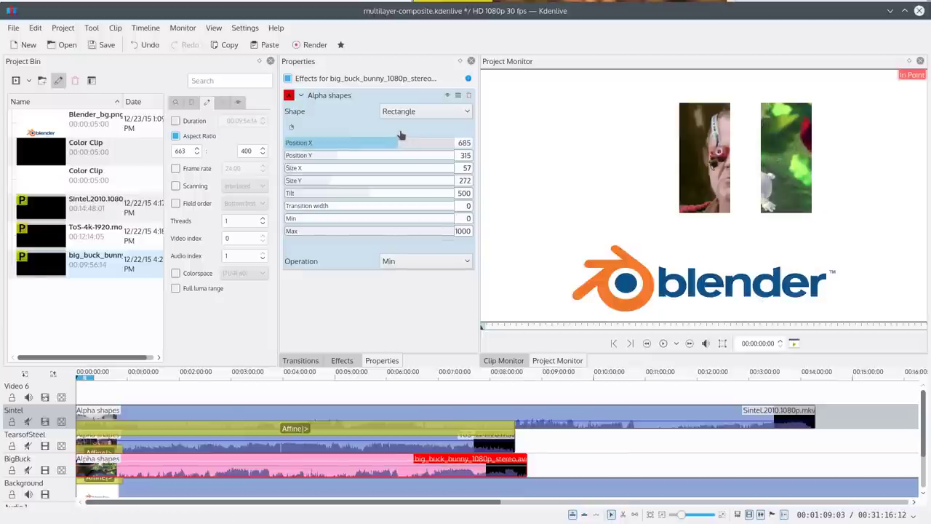
click(44, 422)
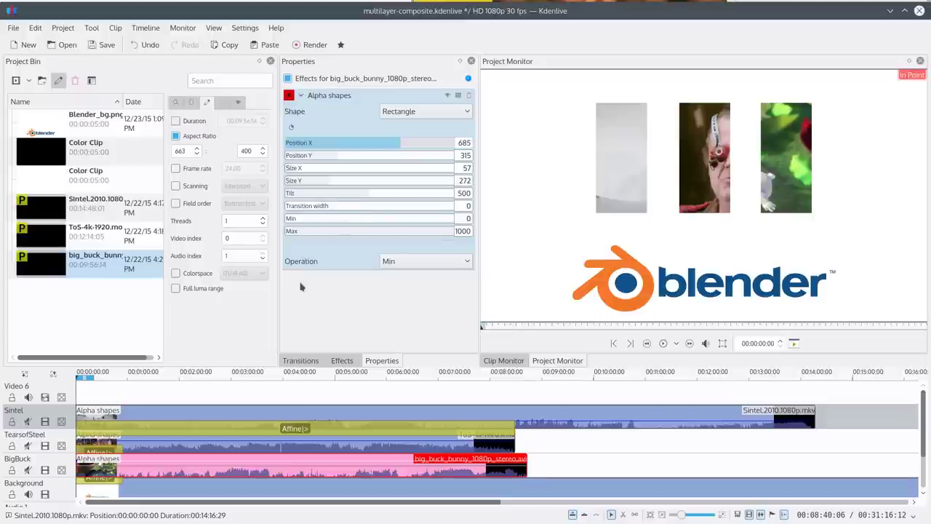
Play to about 8 seconds and add Pan and Zoom above Alpha shapes on the Sintel clip, positioned at X -410, Y -181.
key(space)
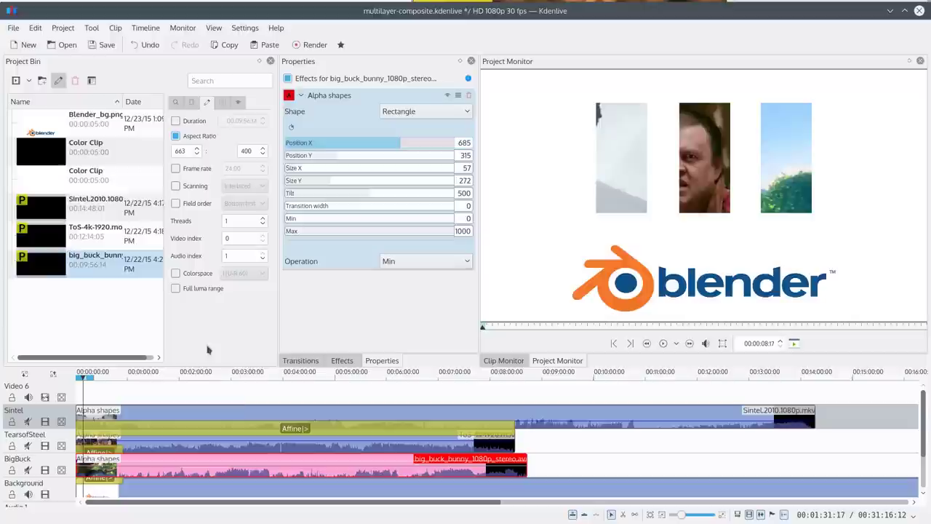
right_click(141, 414)
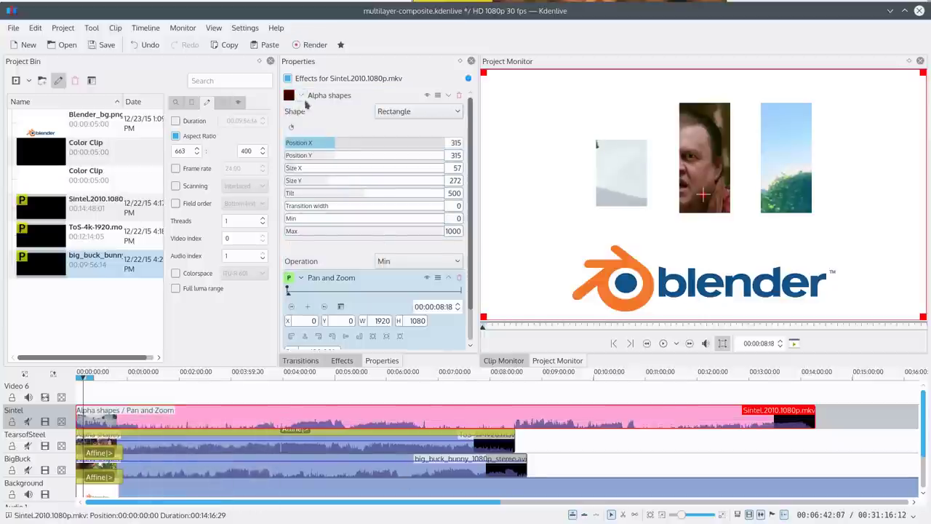
click(303, 97)
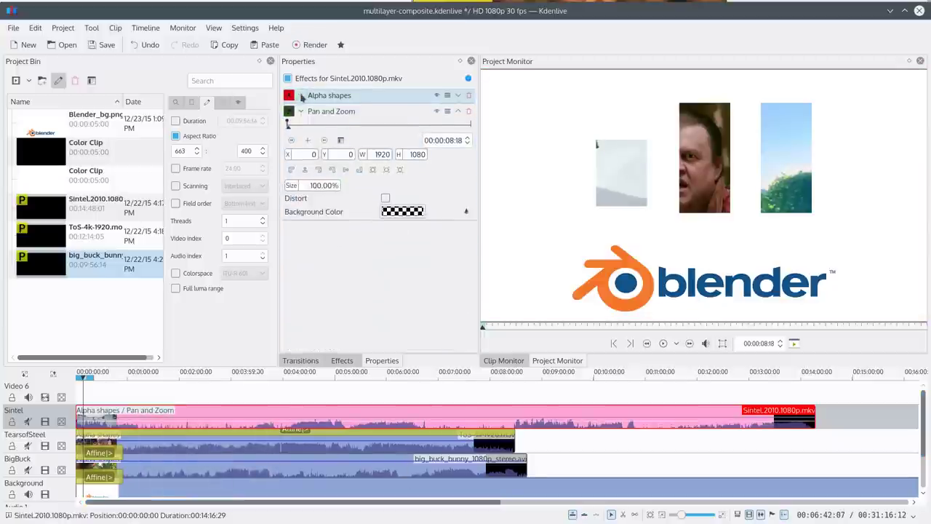
click(459, 112)
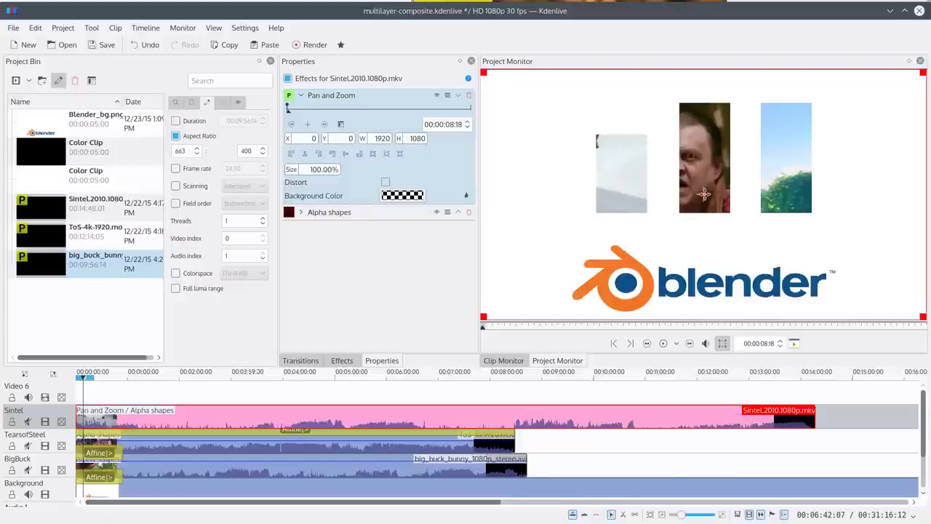
drag(704, 193, 608, 152)
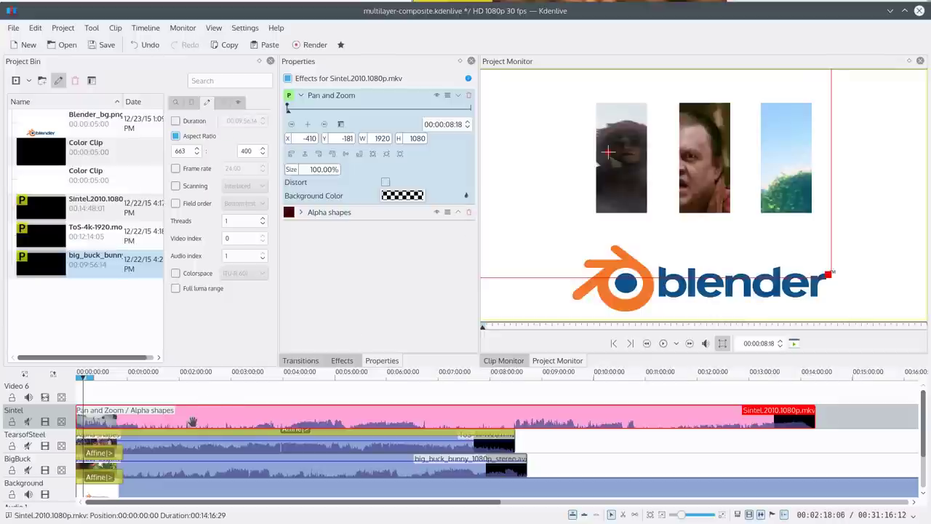
Add a Pan and Zoom effect to the big_buck_bunny clip.
right_click(168, 443)
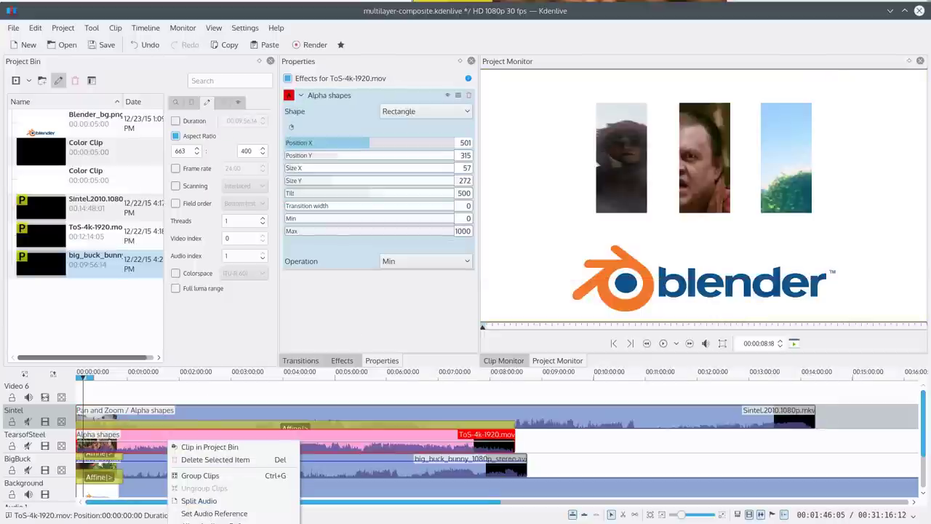
click(146, 462)
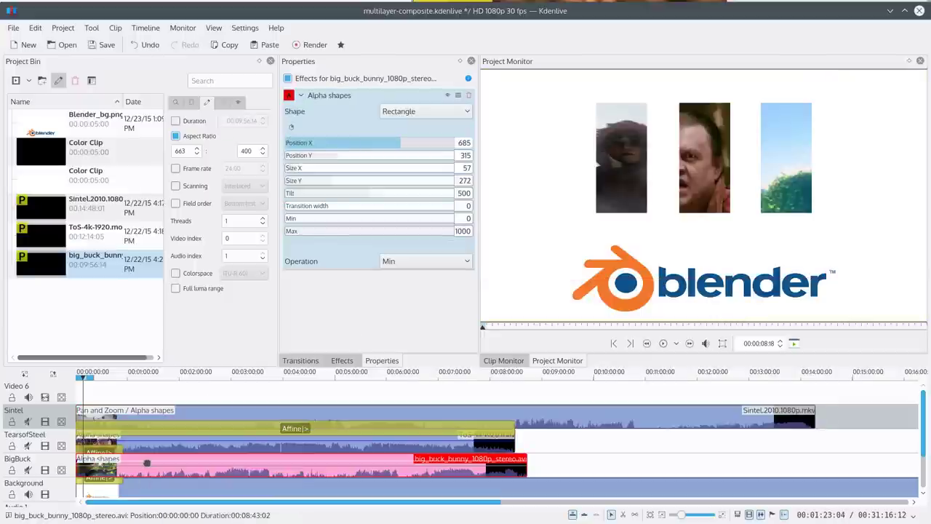
right_click(148, 466)
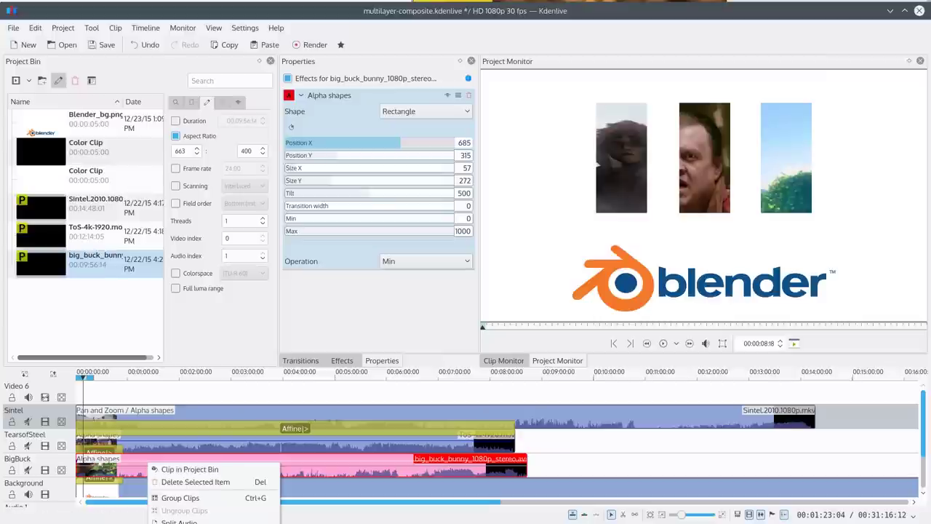
click(211, 521)
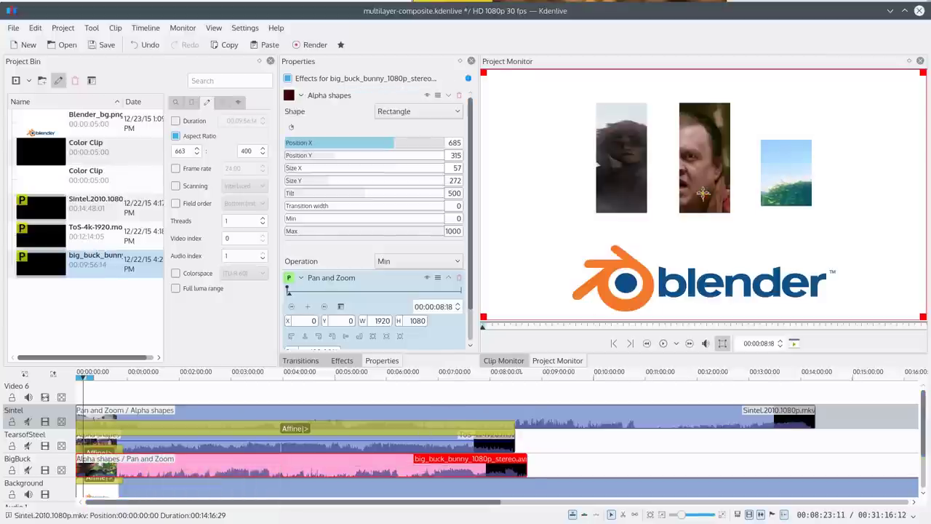
Place the big_buck_bunny clip's Pan and Zoom above Alpha shapes, position it at X 495, Y -206, and preview the composite.
drag(703, 193, 759, 191)
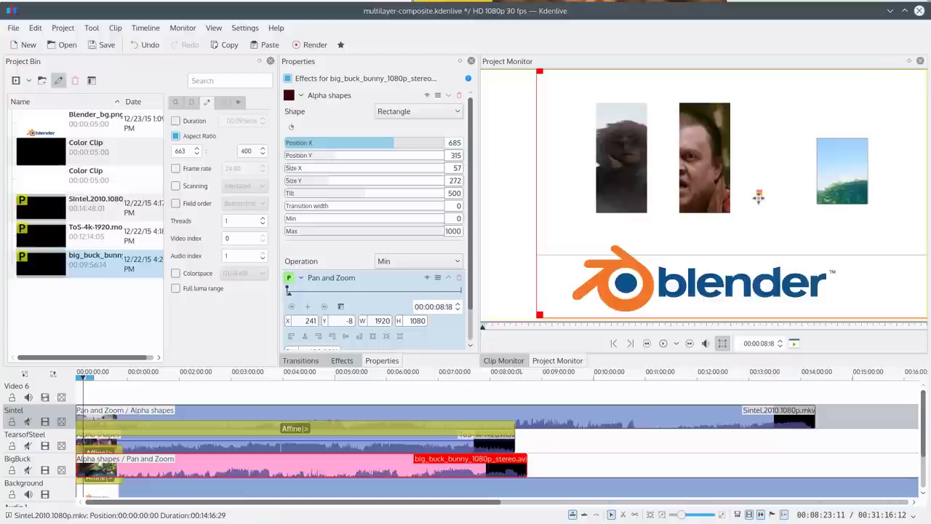
key(ctrl+z)
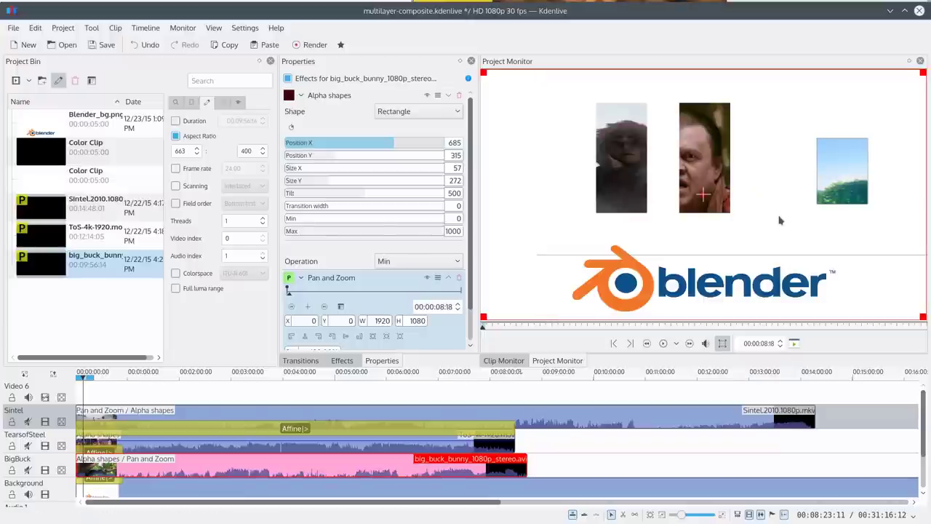
click(449, 278)
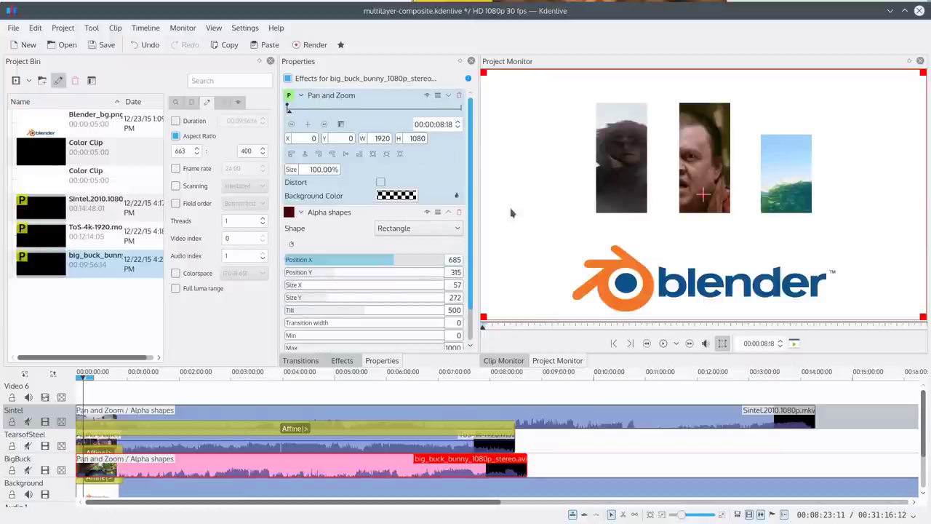
drag(704, 194, 816, 144)
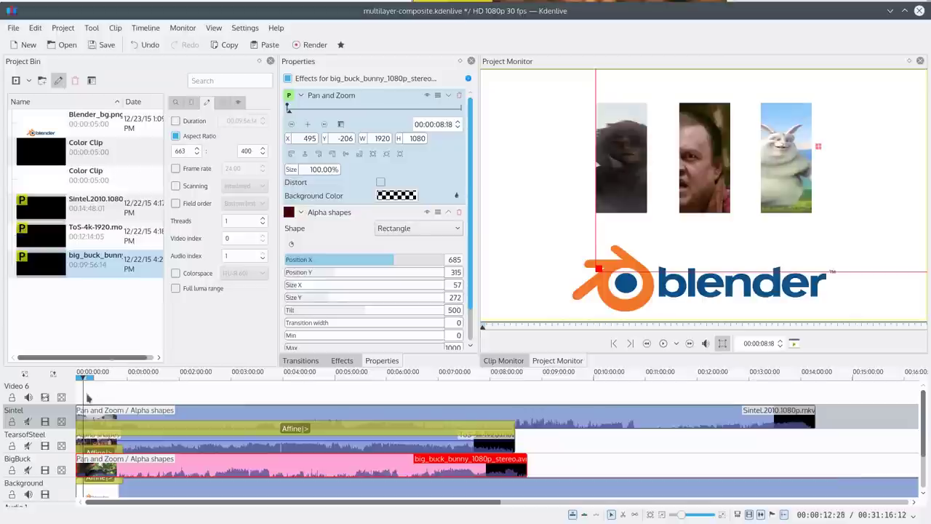
key(space)
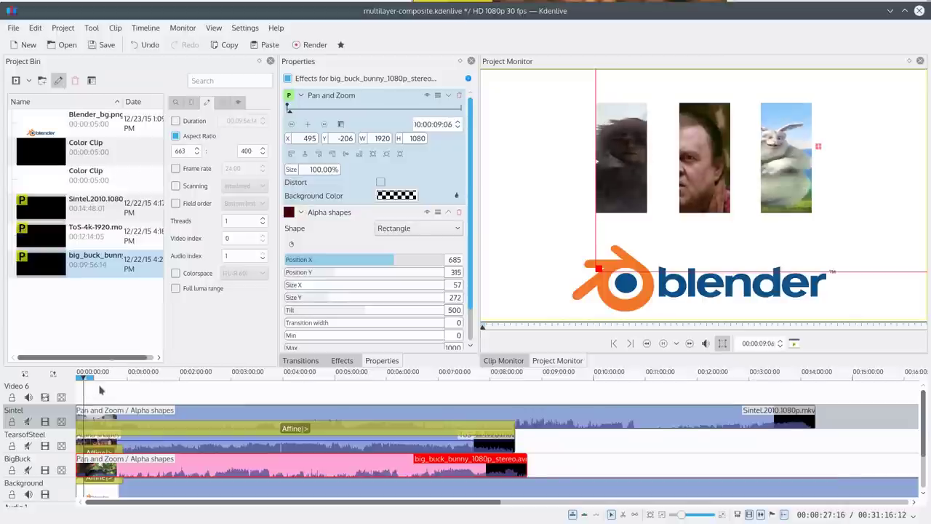